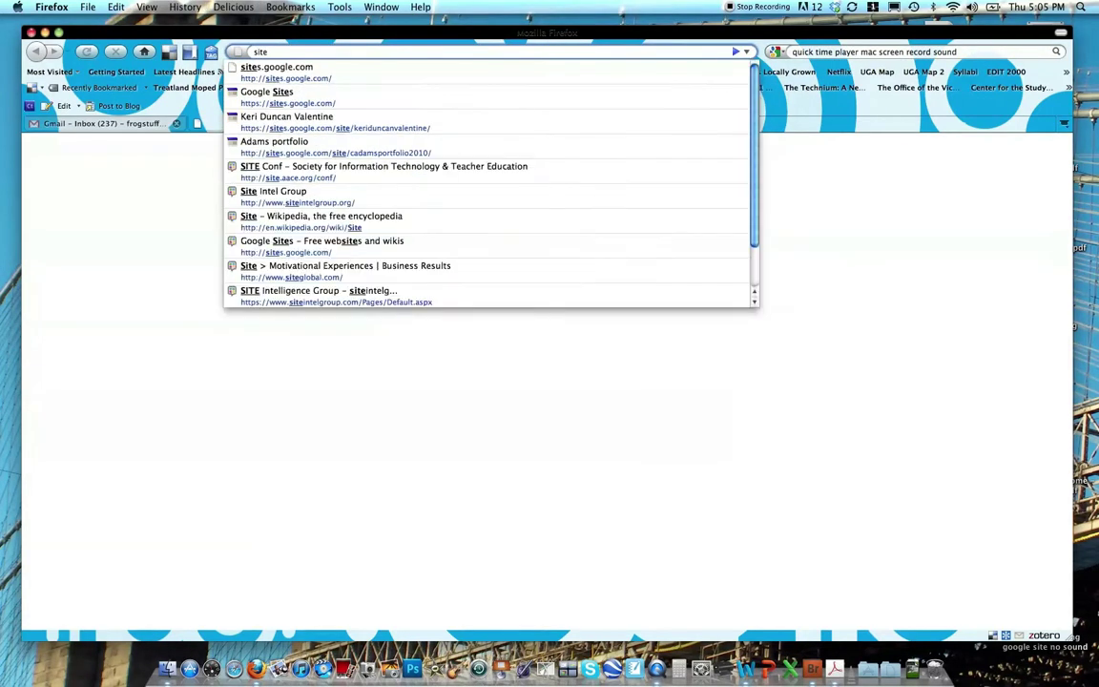
# Open the Google Sites website from the browser's address-bar suggestion
pyautogui.click(325, 74)
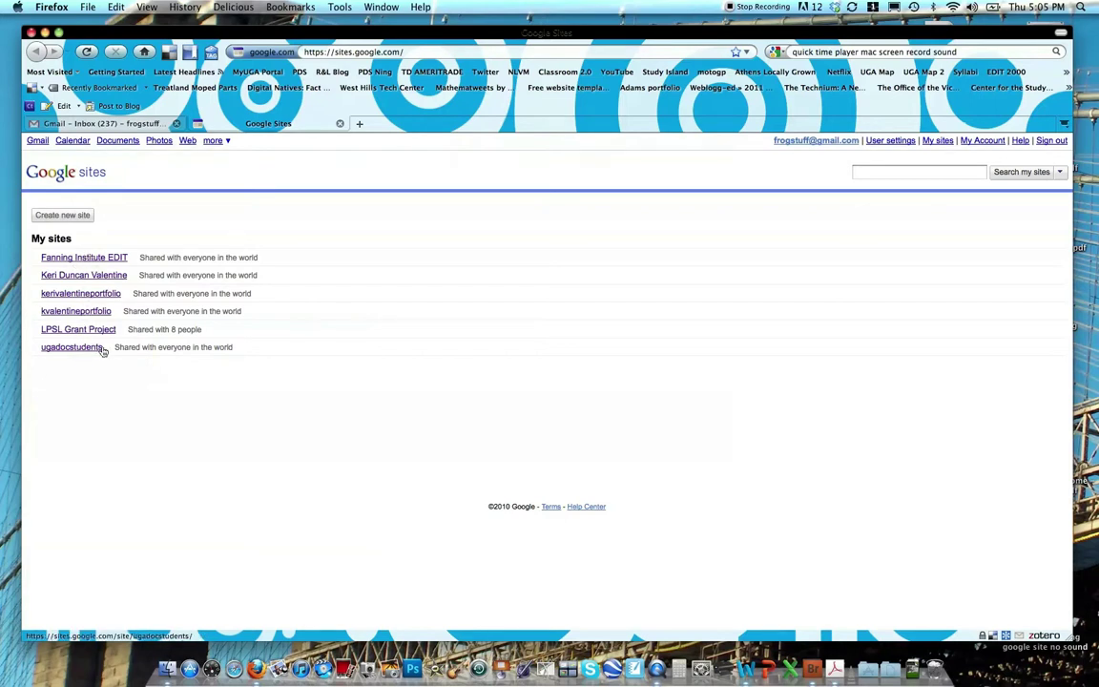
# Start a new site named with the owner's full name followed by 'Portfolio'
pyautogui.click(63, 214)
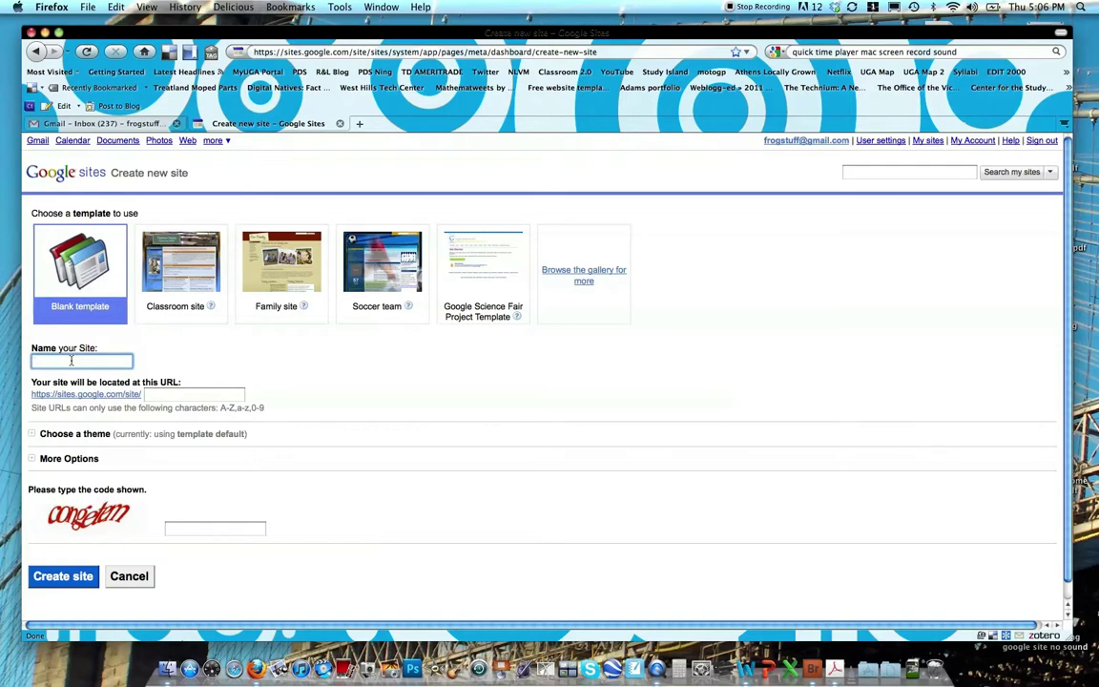
pyautogui.write('Keri Duncan Valentine Port')
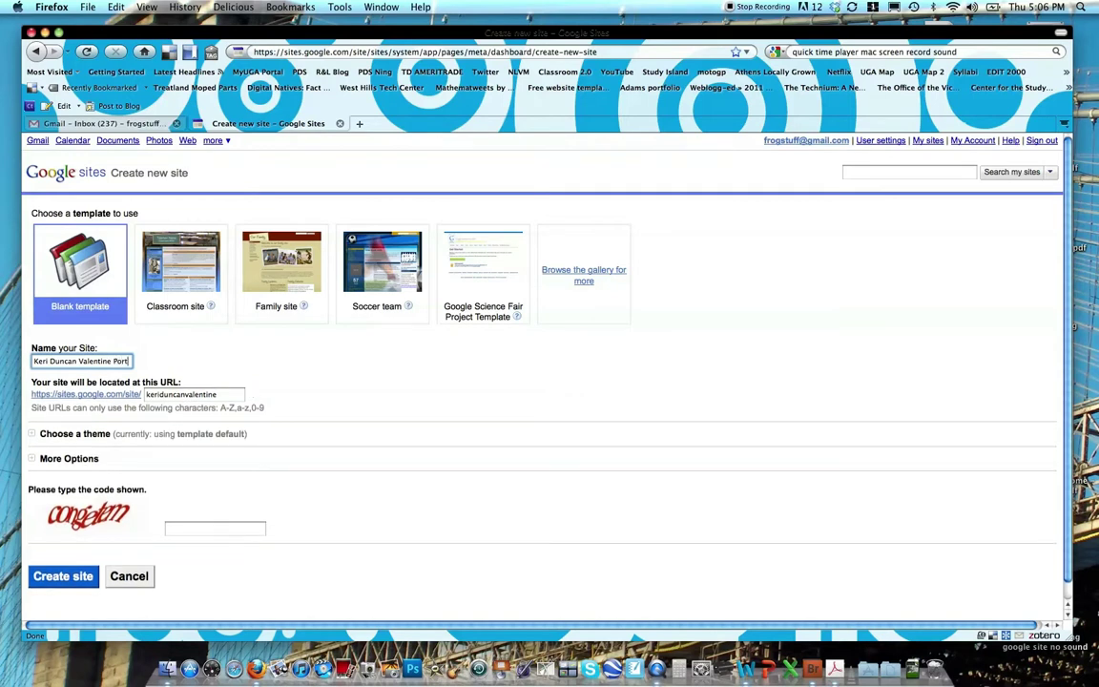
pyautogui.write('folio')
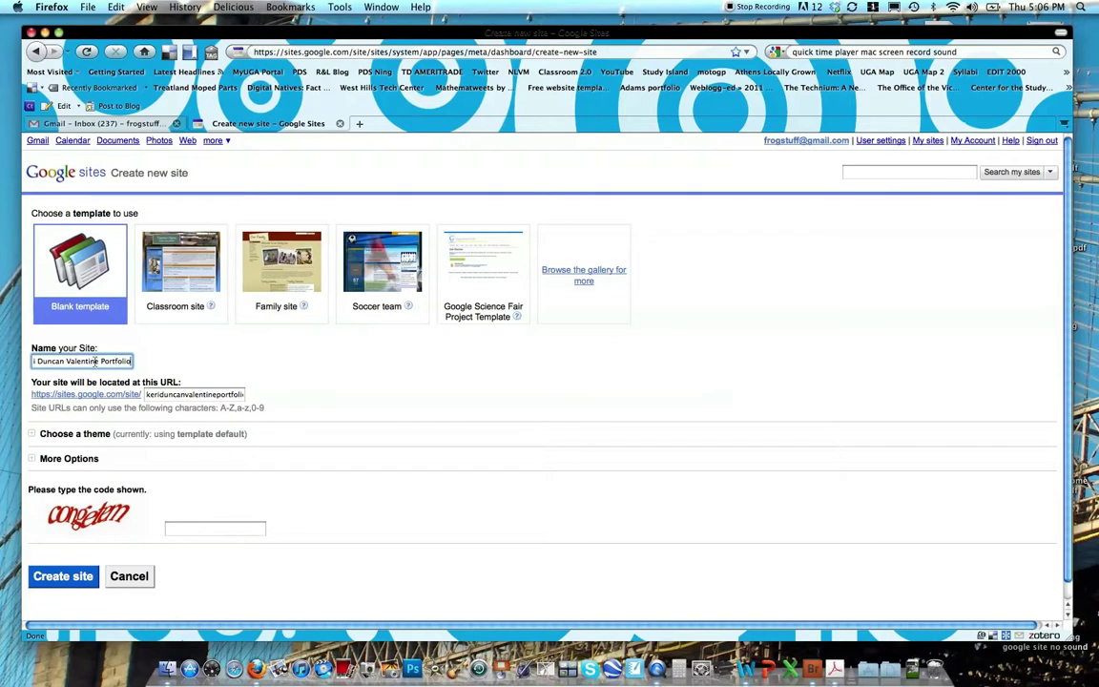
# Choose the Tron theme for the new site
pyautogui.click(67, 434)
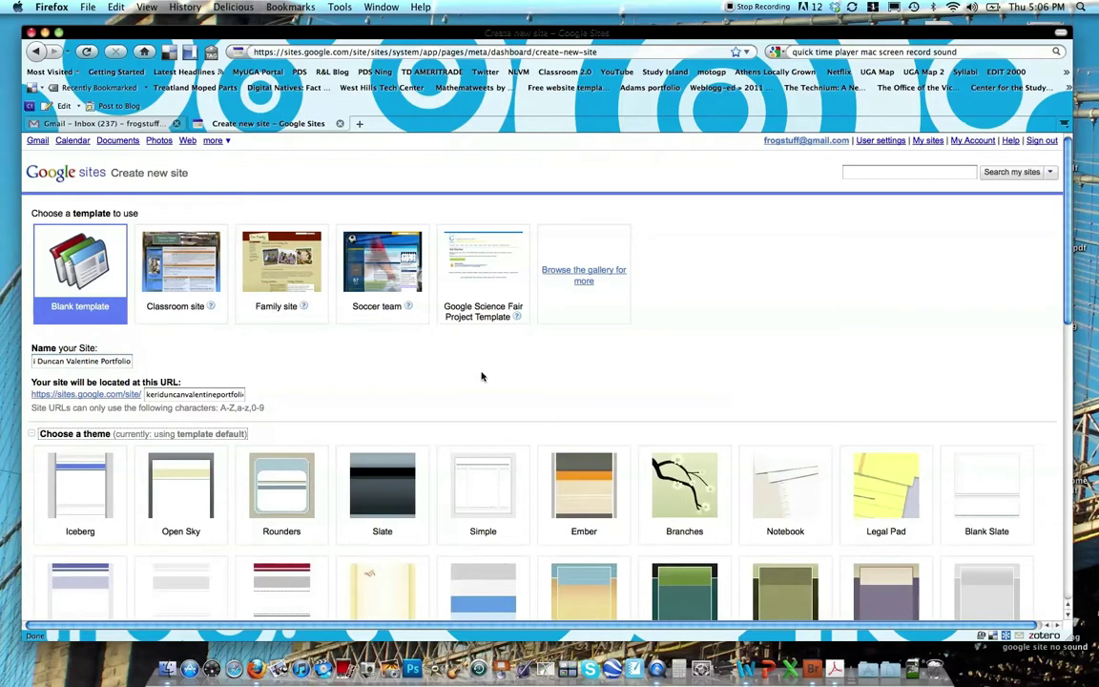
pyautogui.scroll(-7, 482, 377)
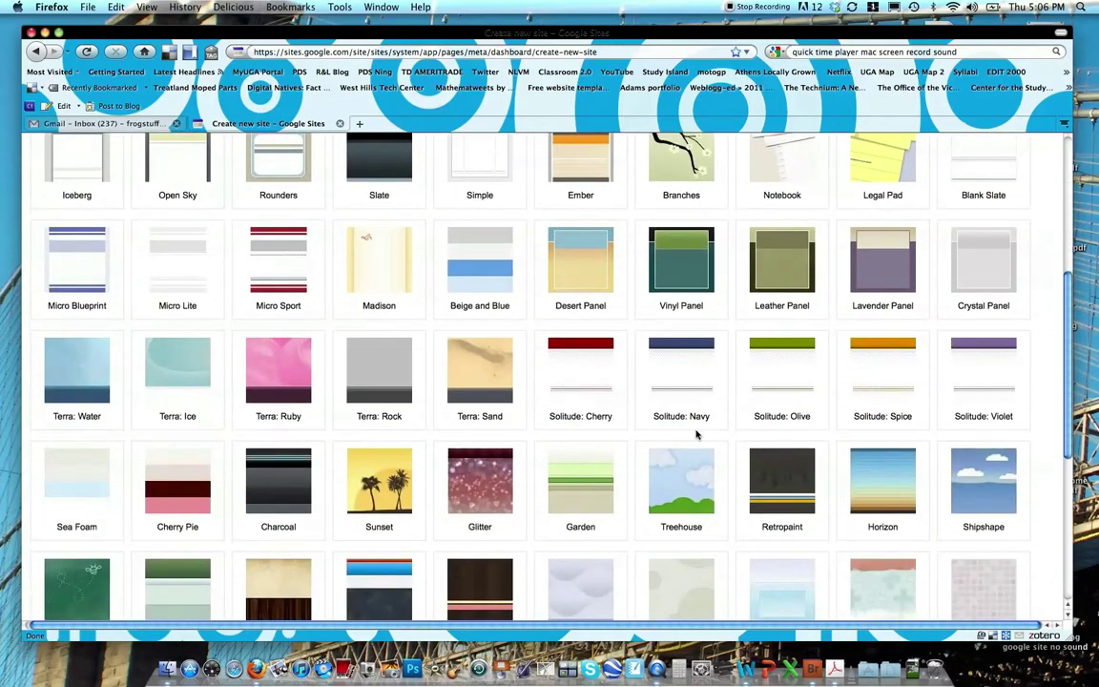
pyautogui.scroll(-5, 503, 492)
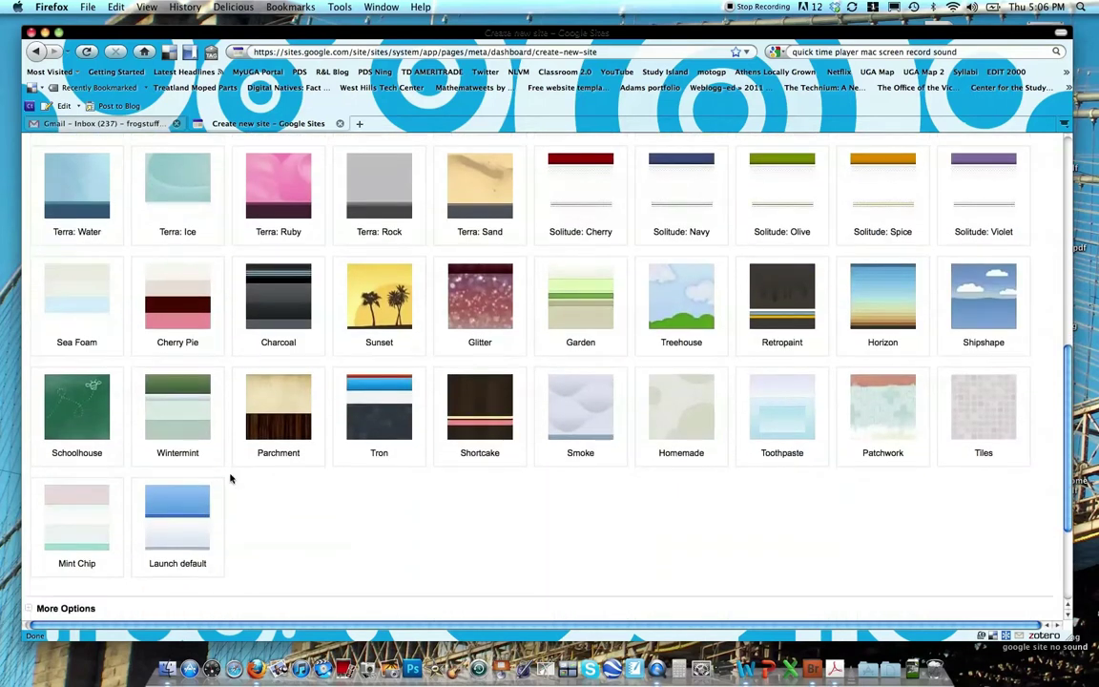
pyautogui.click(392, 412)
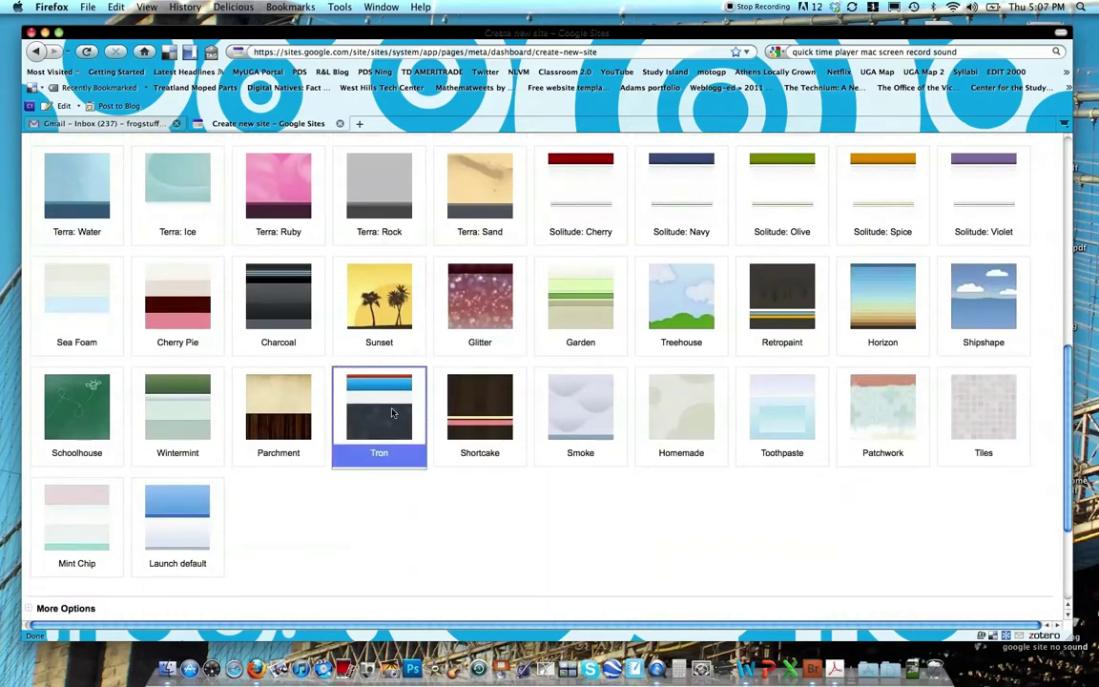
pyautogui.scroll(-4, 391, 412)
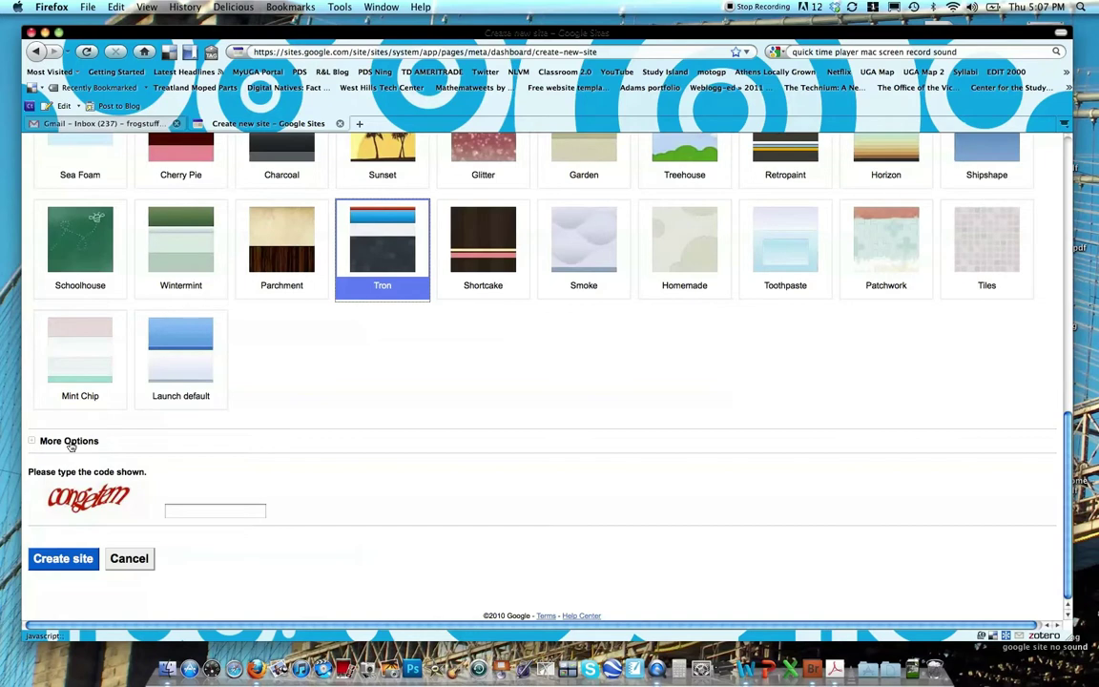
# Enter the verification code under More Options and create the site
pyautogui.click(69, 442)
pyautogui.scroll(-2, 62, 448)
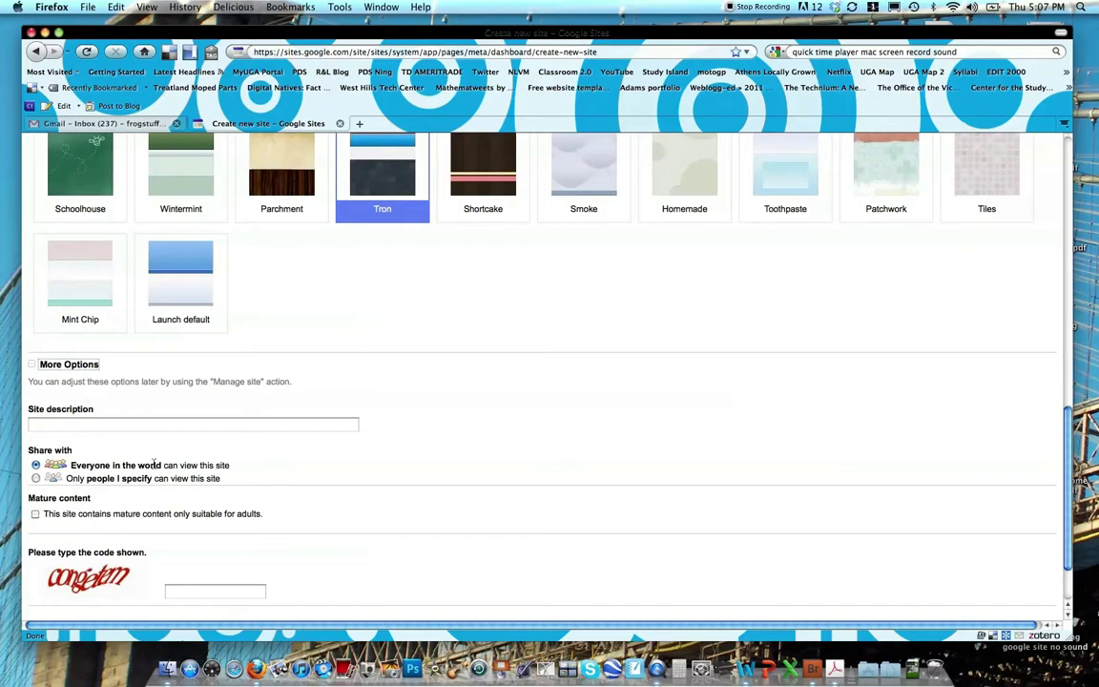
pyautogui.scroll(-3, 153, 464)
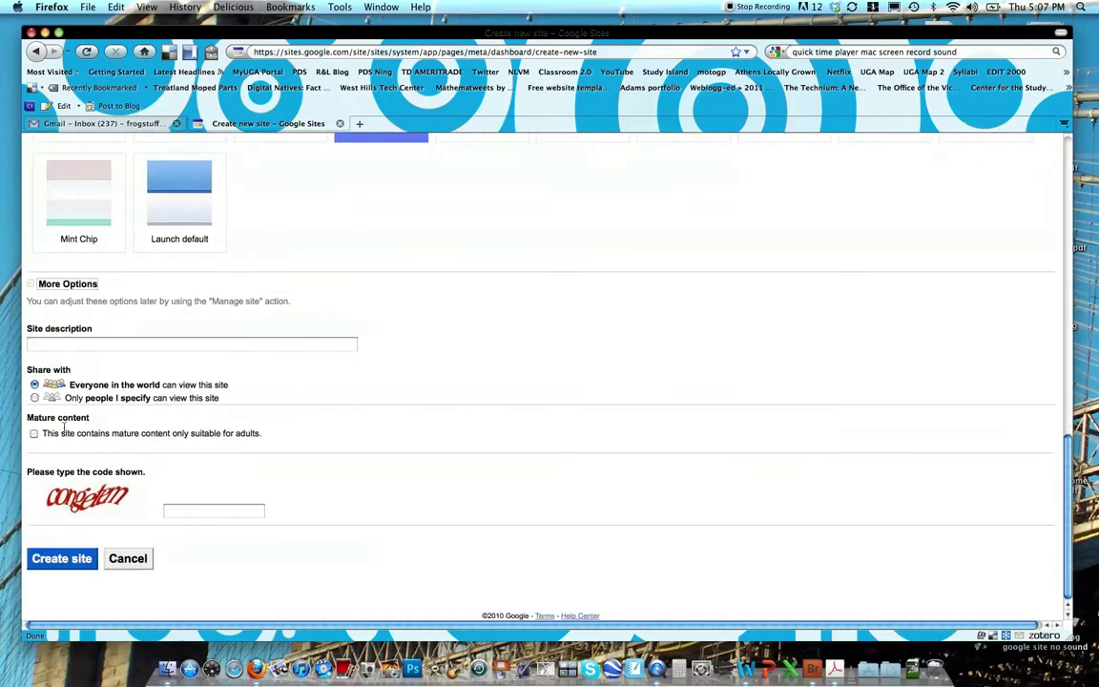
pyautogui.click(174, 511)
pyautogui.write('cong')
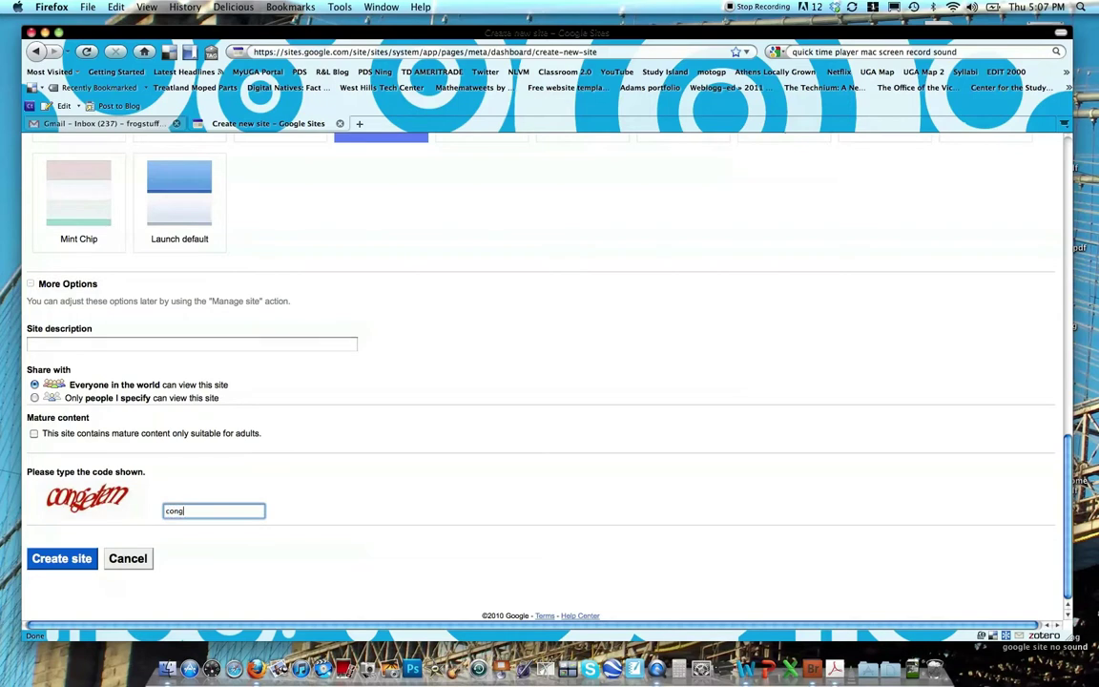
pyautogui.write('etem')
pyautogui.click(72, 564)
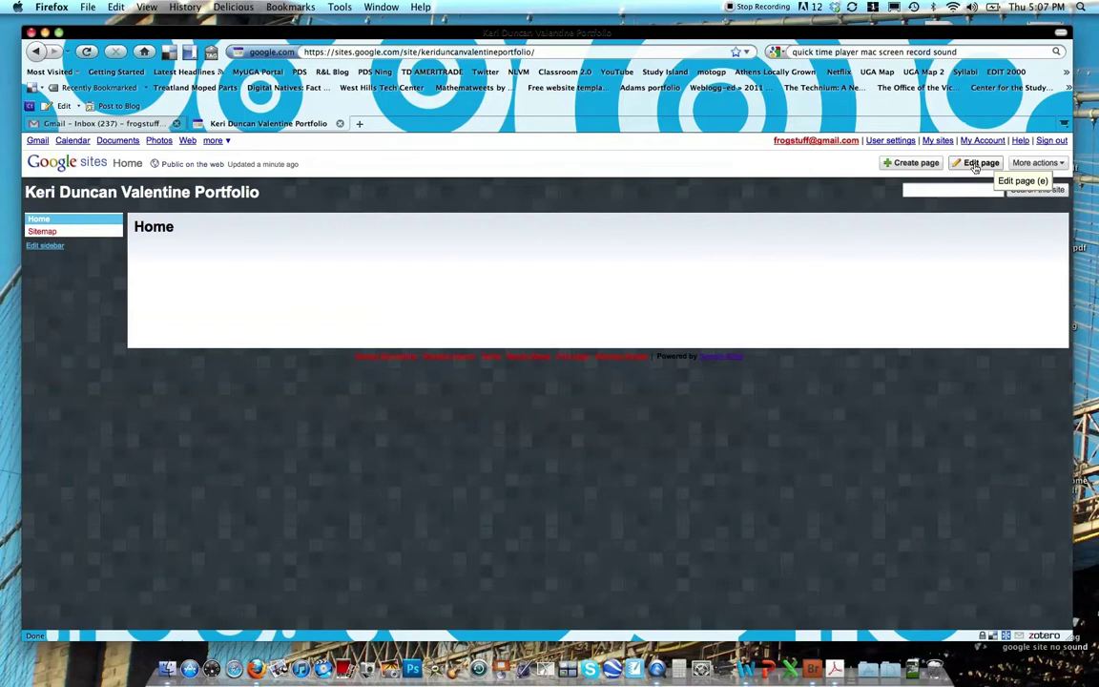
# Add the sentence 'Type what you hope to learn this semester.' to the Home page and save
pyautogui.click(975, 168)
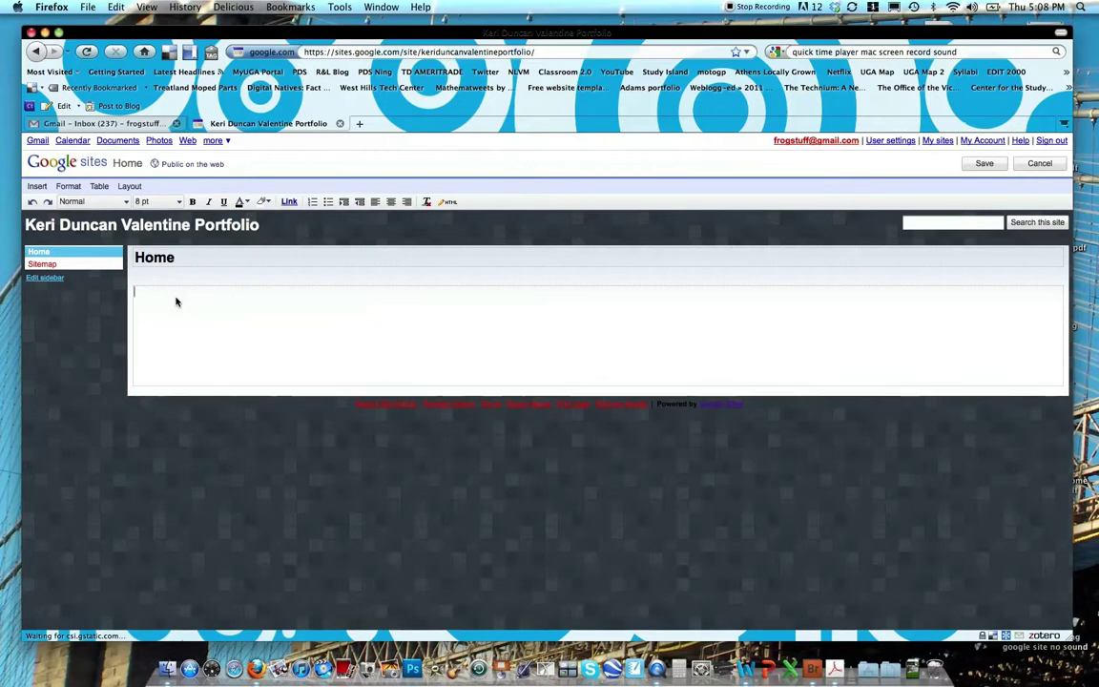
pyautogui.write('Type ')
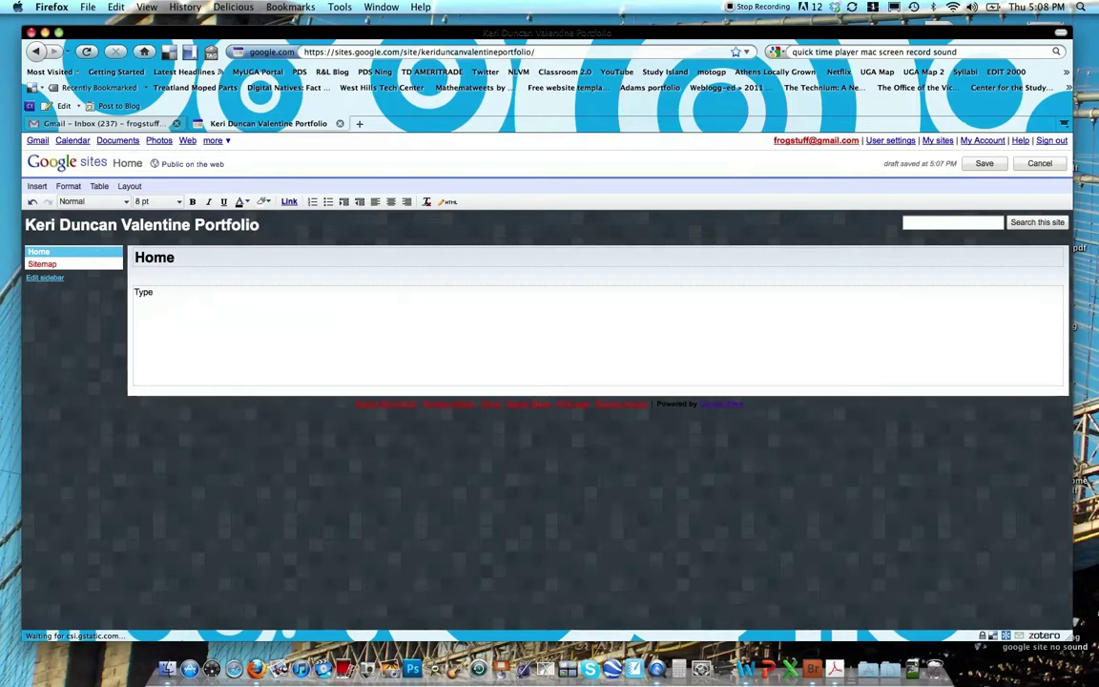
pyautogui.write('what you ')
pyautogui.write('hope to learn t')
pyautogui.write('his em')
pyautogui.write('mest')
pyautogui.write('er.')
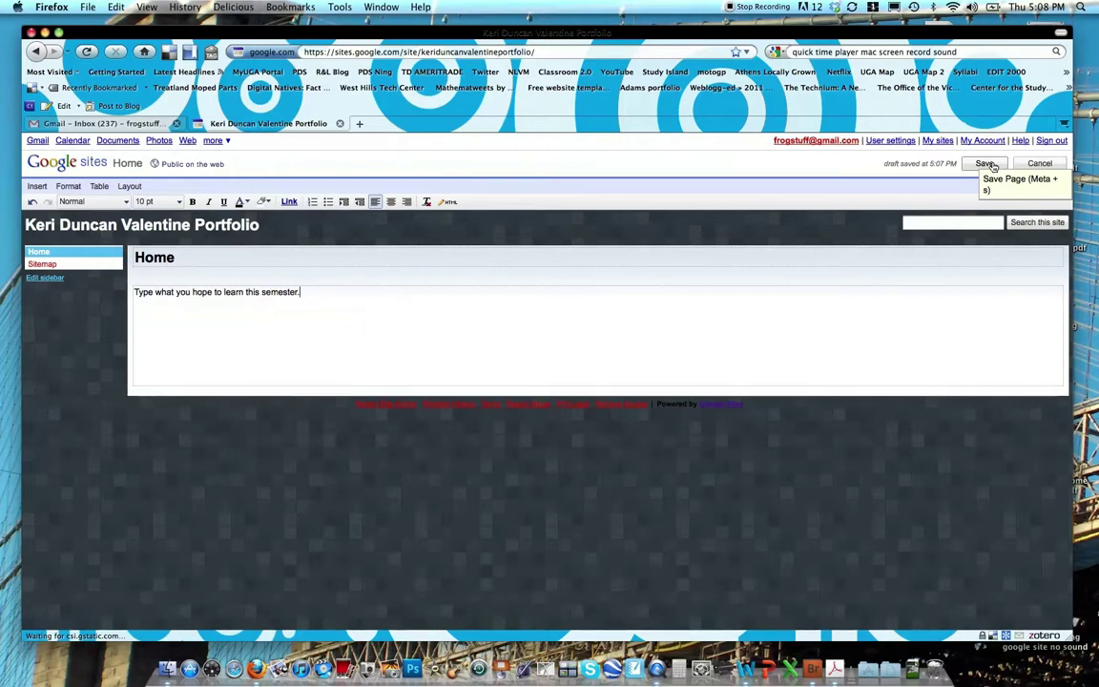
pyautogui.click(992, 165)
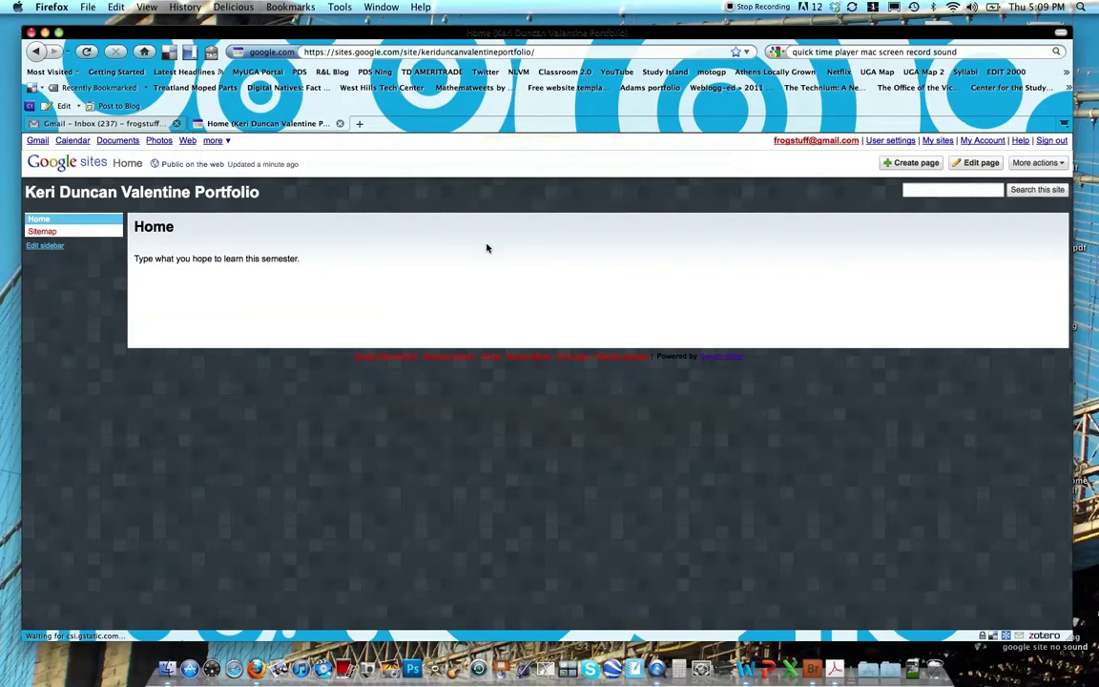
# Create a new web page named 'Autobiography', replacing the initial 'About Me' name
pyautogui.click(898, 165)
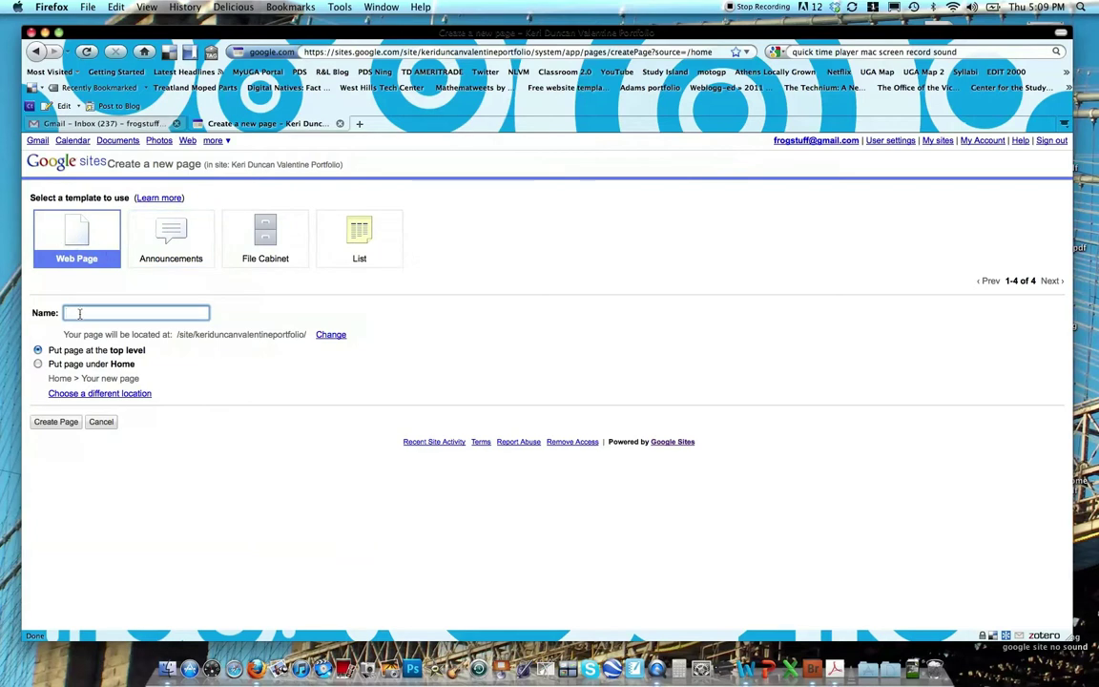
pyautogui.write('About ')
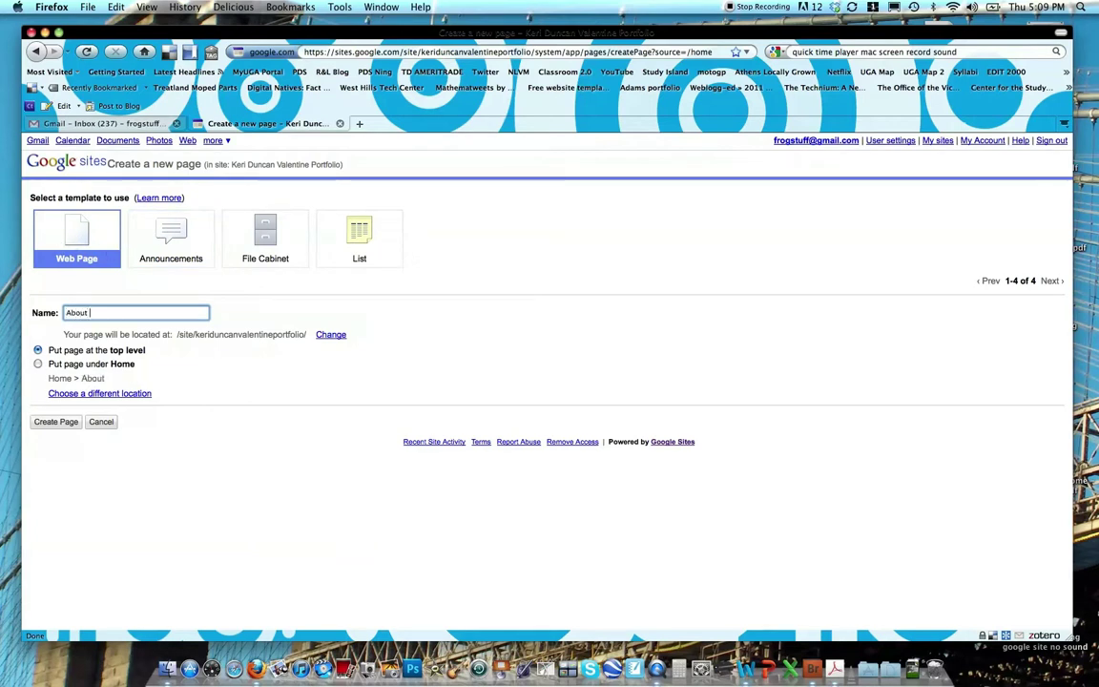
pyautogui.write('Me')
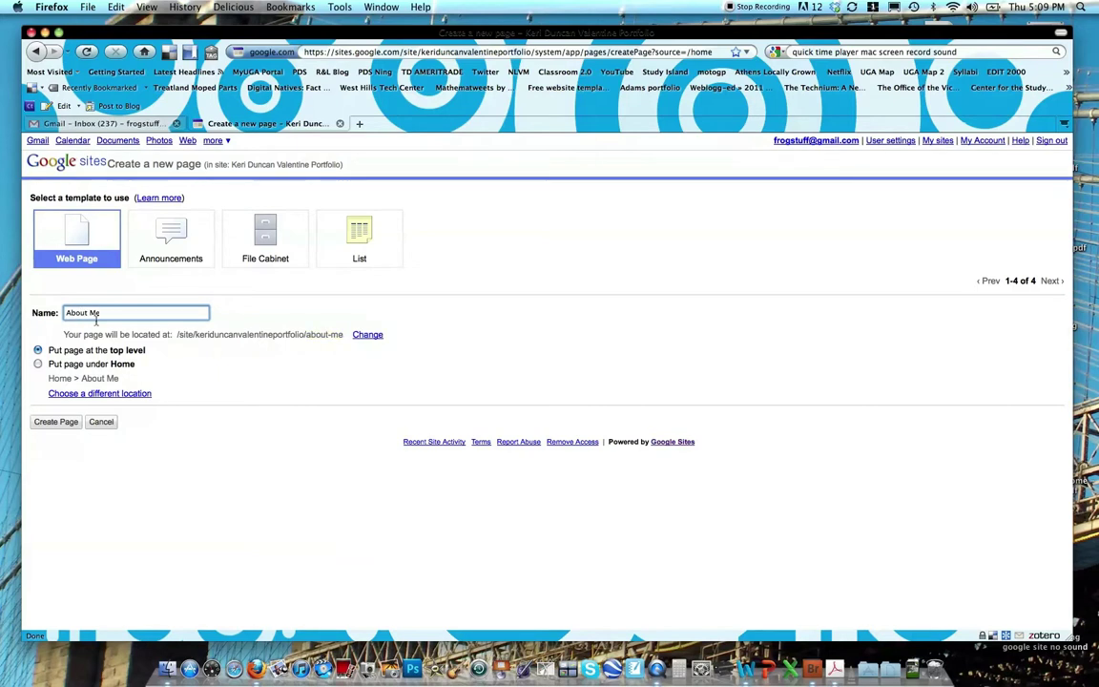
pyautogui.moveTo(99, 320); pyautogui.dragTo(63, 320)
pyautogui.write('Autobiography')
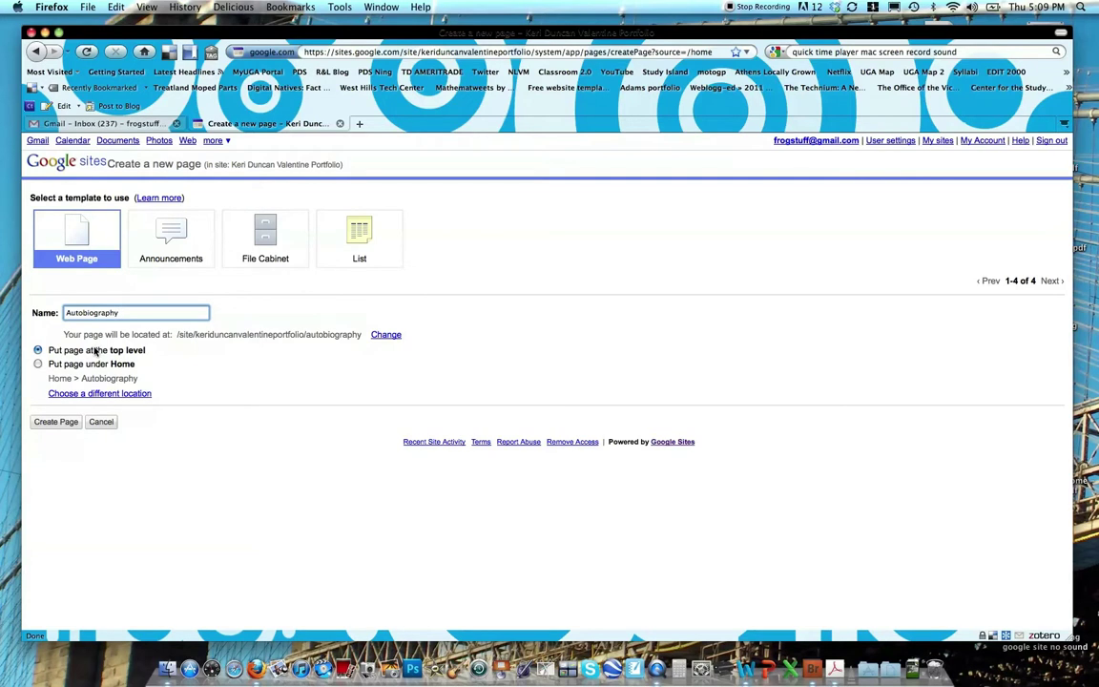
pyautogui.click(58, 422)
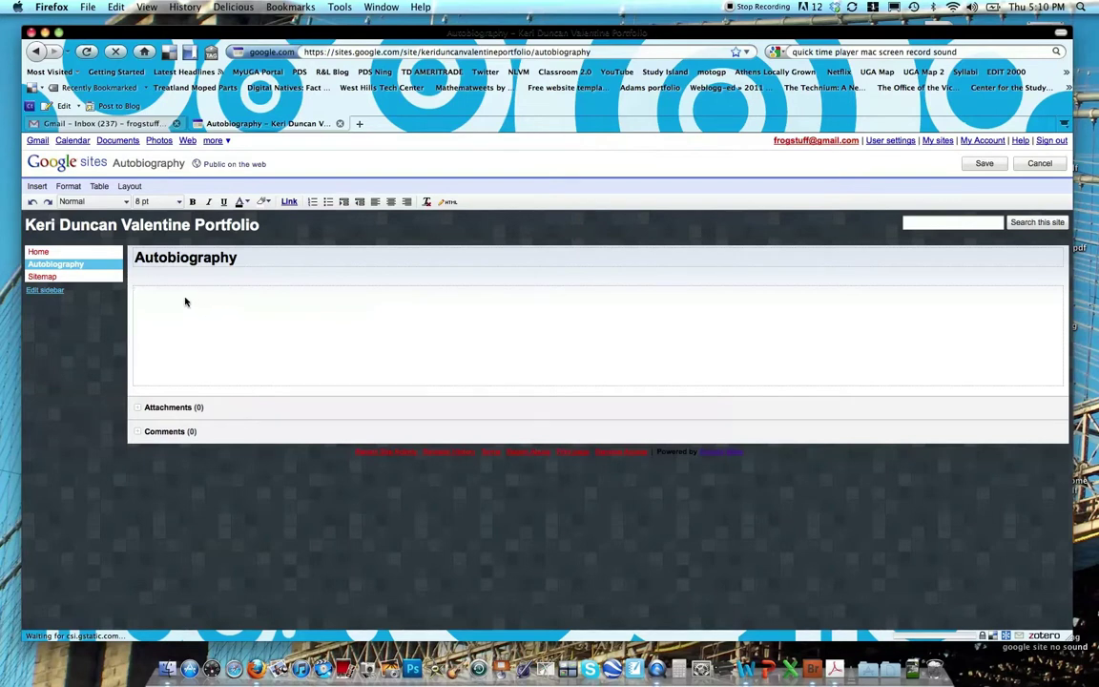
# Write 'Write 2 or 3 paragraphs.', 'Including 2-3 photos.' and '2-3 links.' on Autobiography and save
pyautogui.write('Write 2 or 3 paragraphs.')
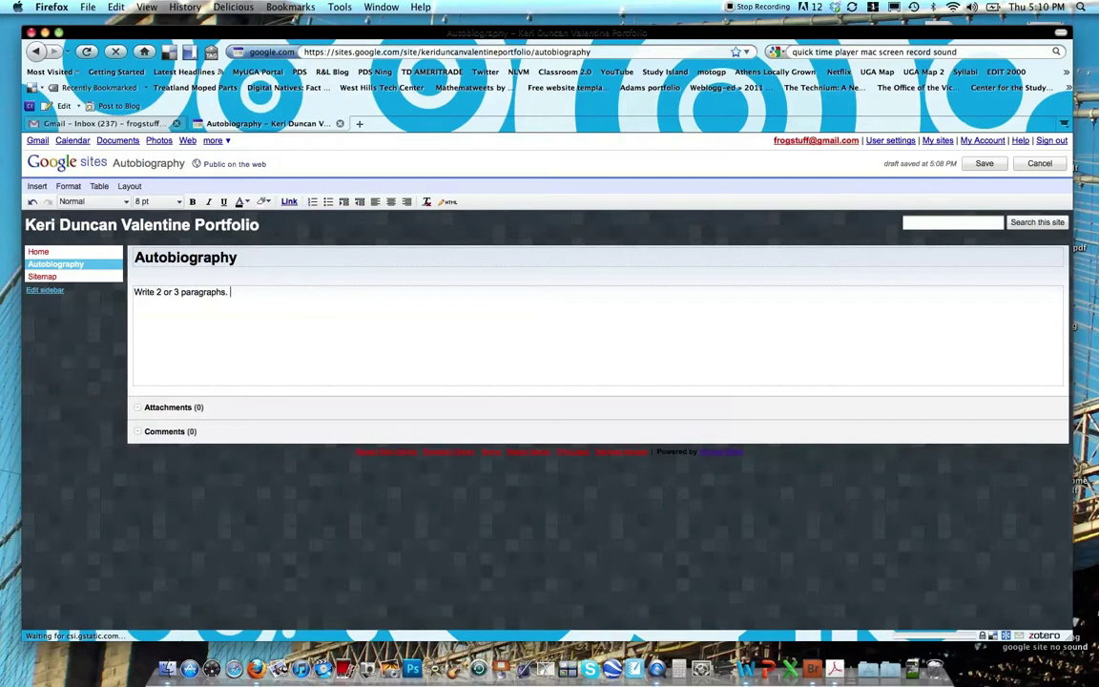
pyautogui.press('Return')
pyautogui.write('Including 2-3 photos')
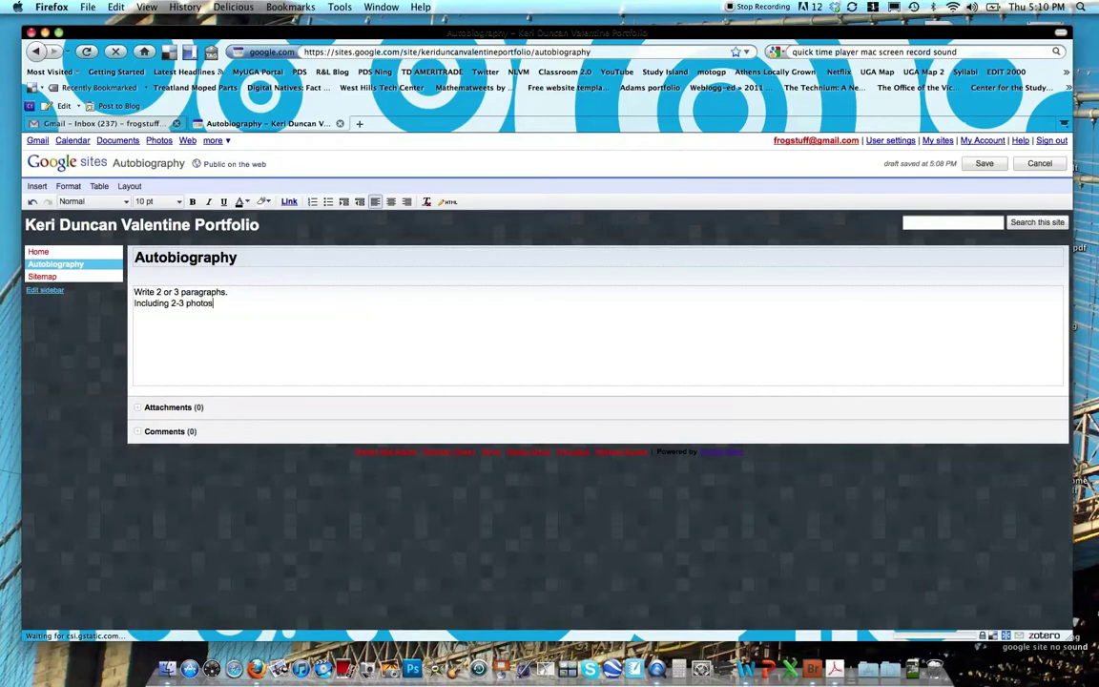
pyautogui.write('. 2-3 links.')
pyautogui.click(982, 165)
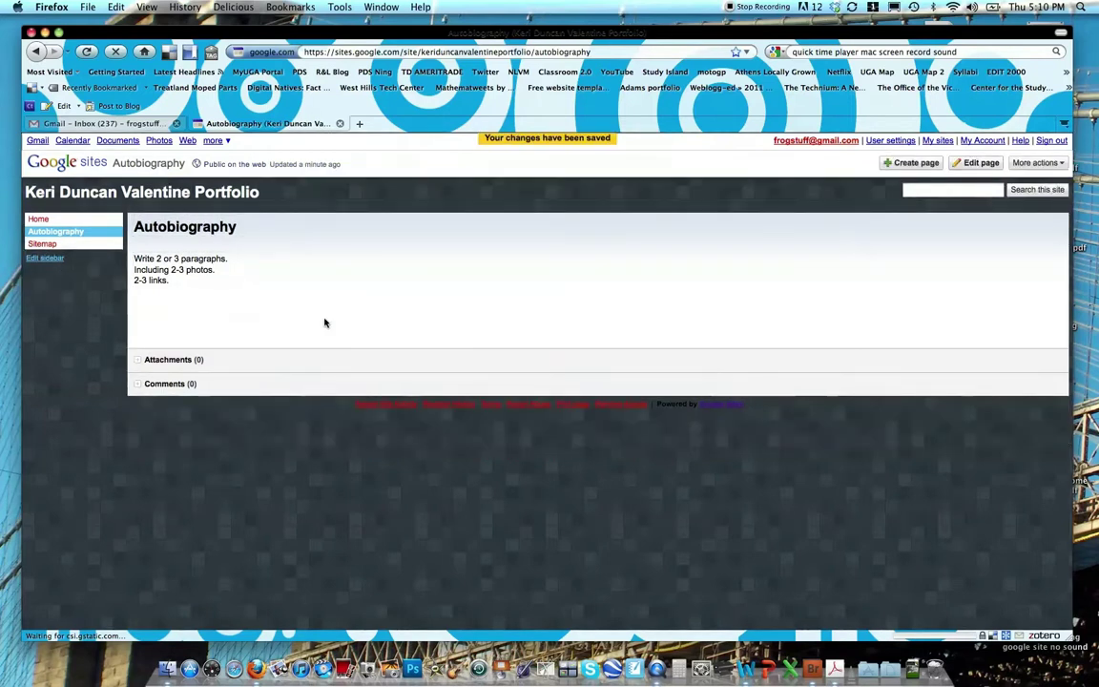
pyautogui.click(39, 219)
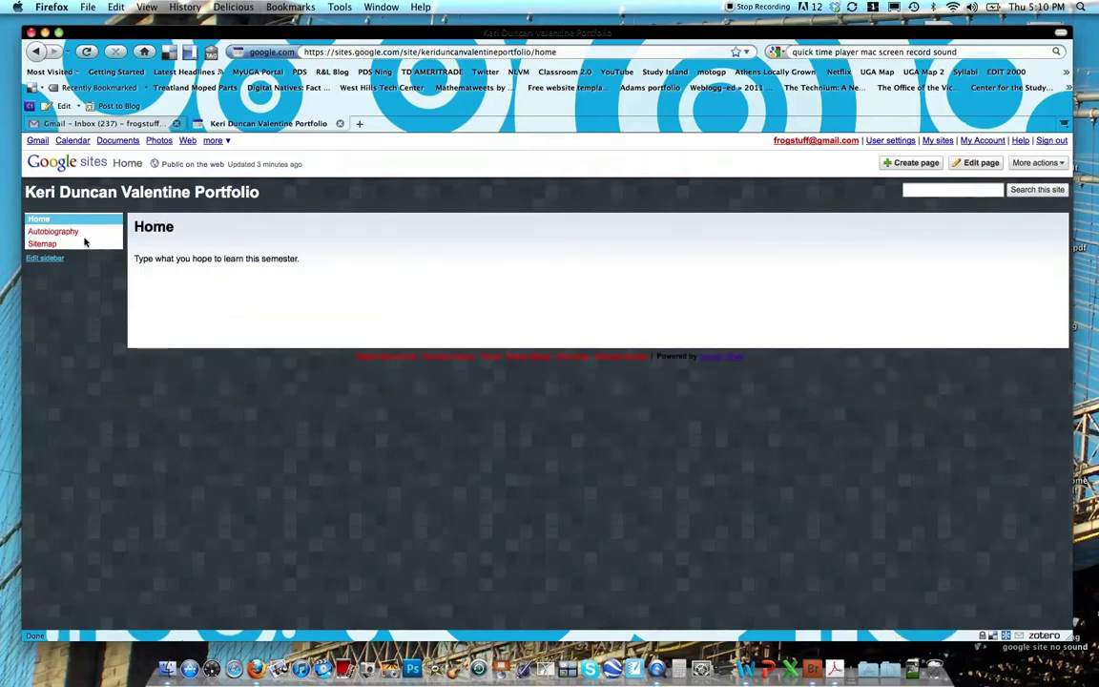
pyautogui.click(67, 231)
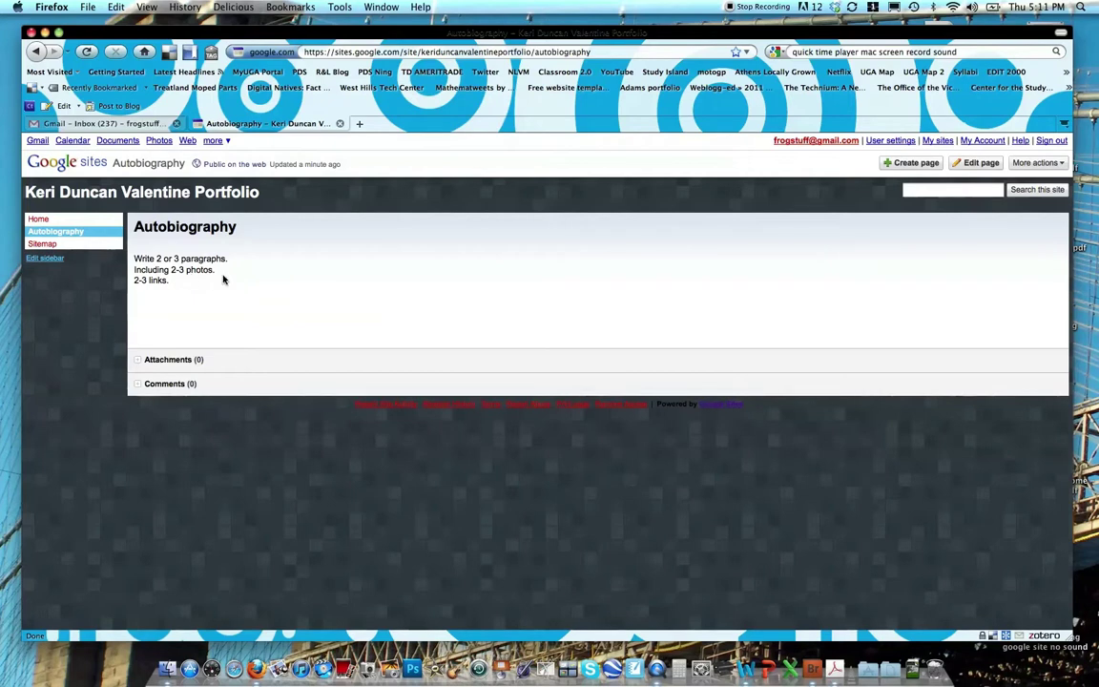
pyautogui.click(40, 219)
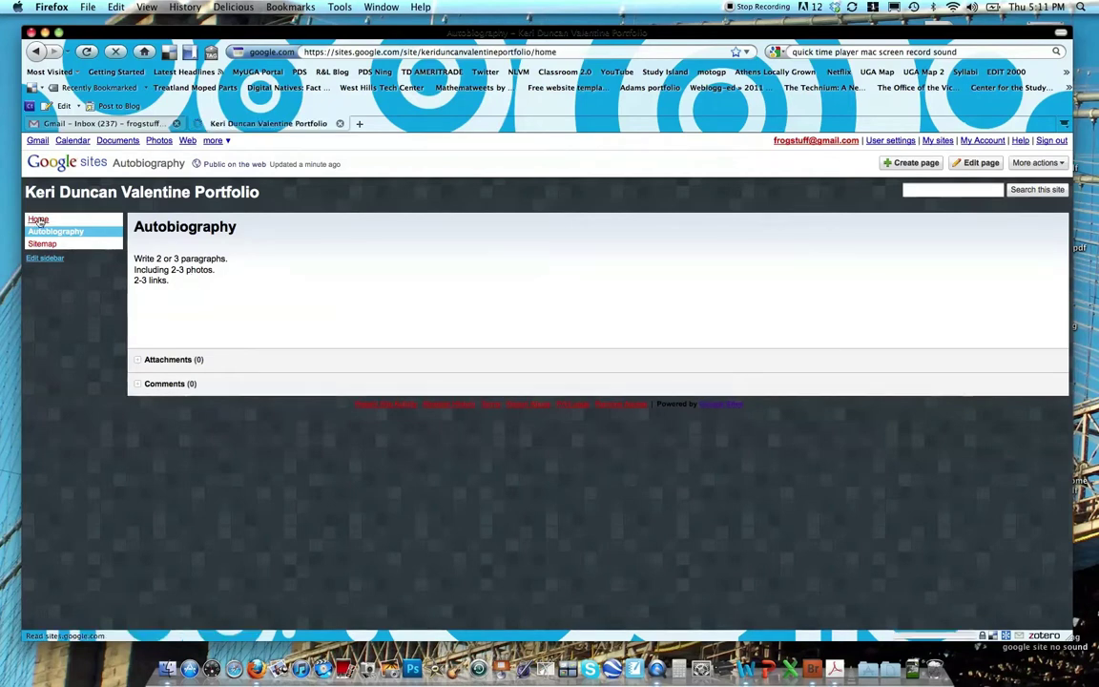
# Open Facebook in a new tab and go to your own profile
pyautogui.click(360, 123)
pyautogui.write('facebook')
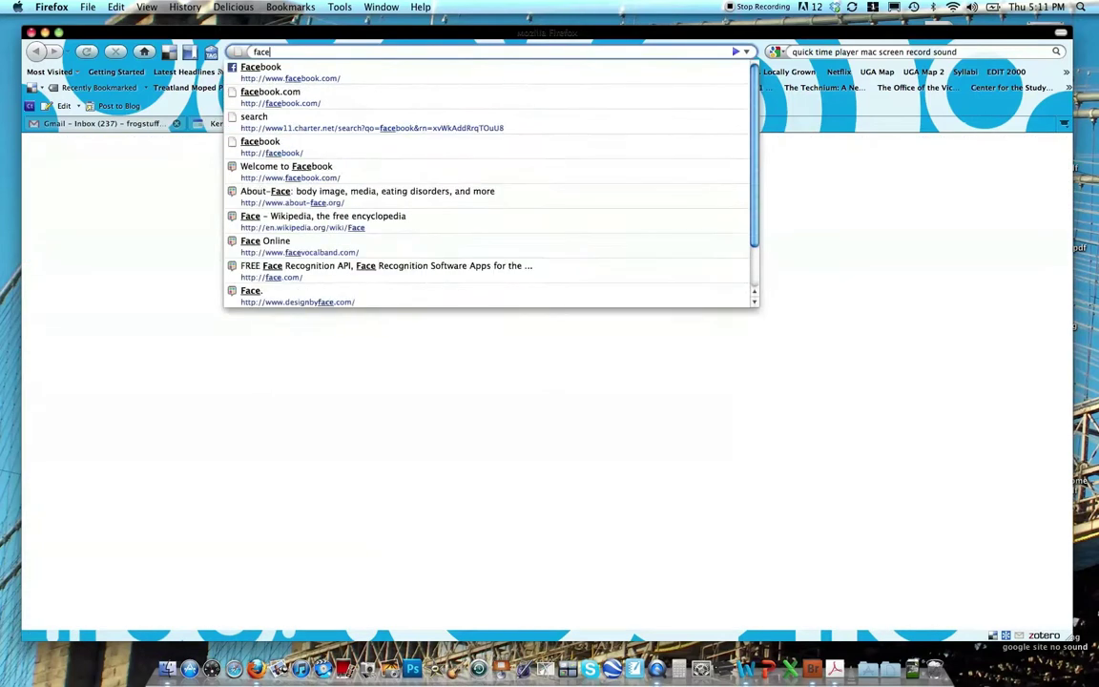
pyautogui.click(363, 76)
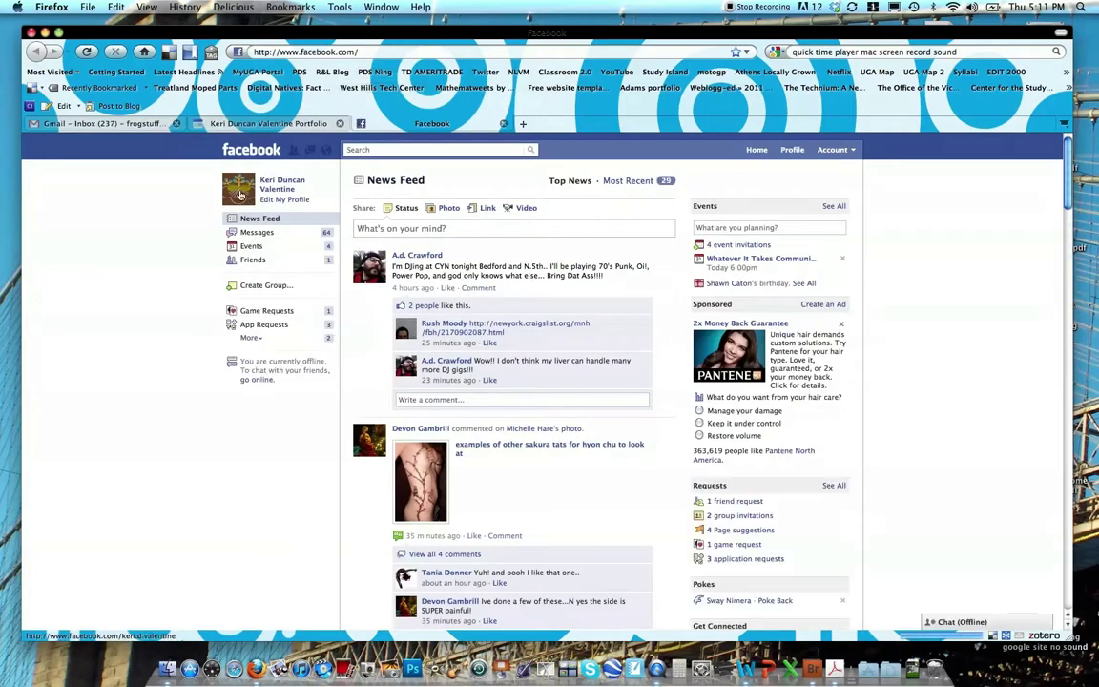
pyautogui.click(240, 194)
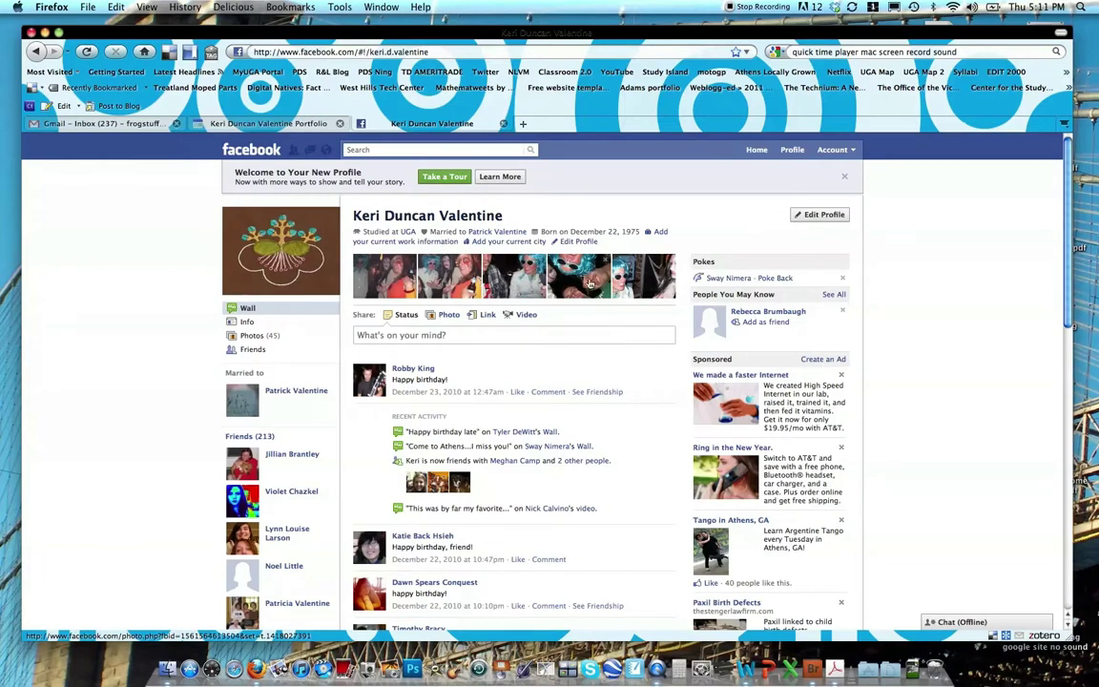
# Open the costume photo (Photo 3 of 45) from the profile's photo strip
pyautogui.click(520, 276)
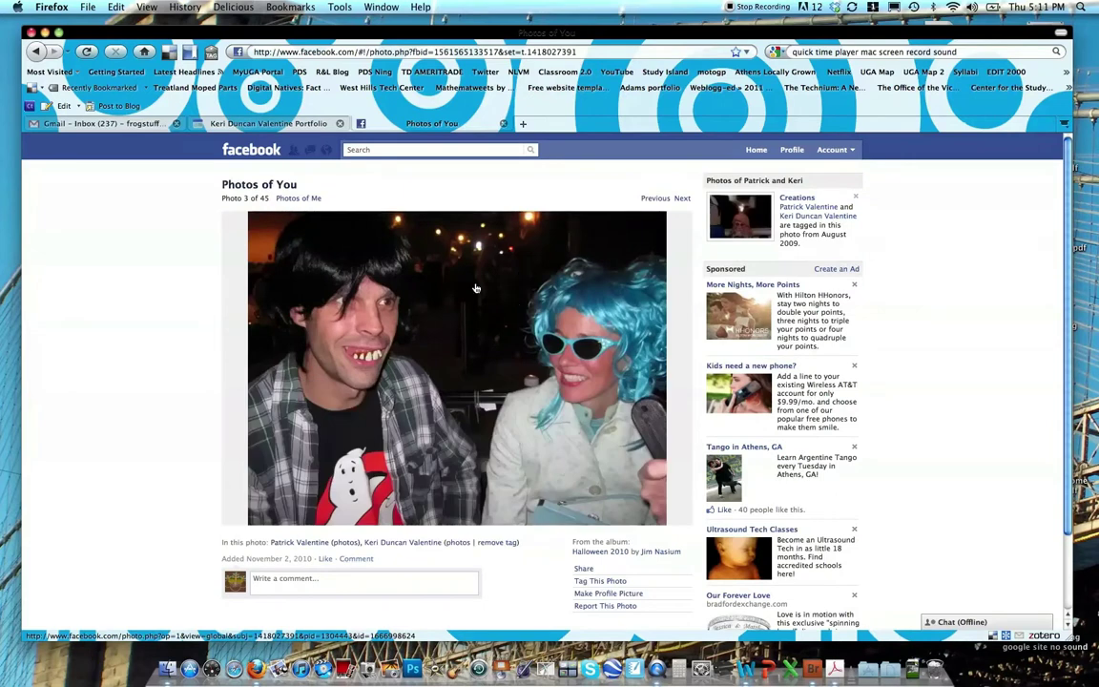
pyautogui.click(35, 51)
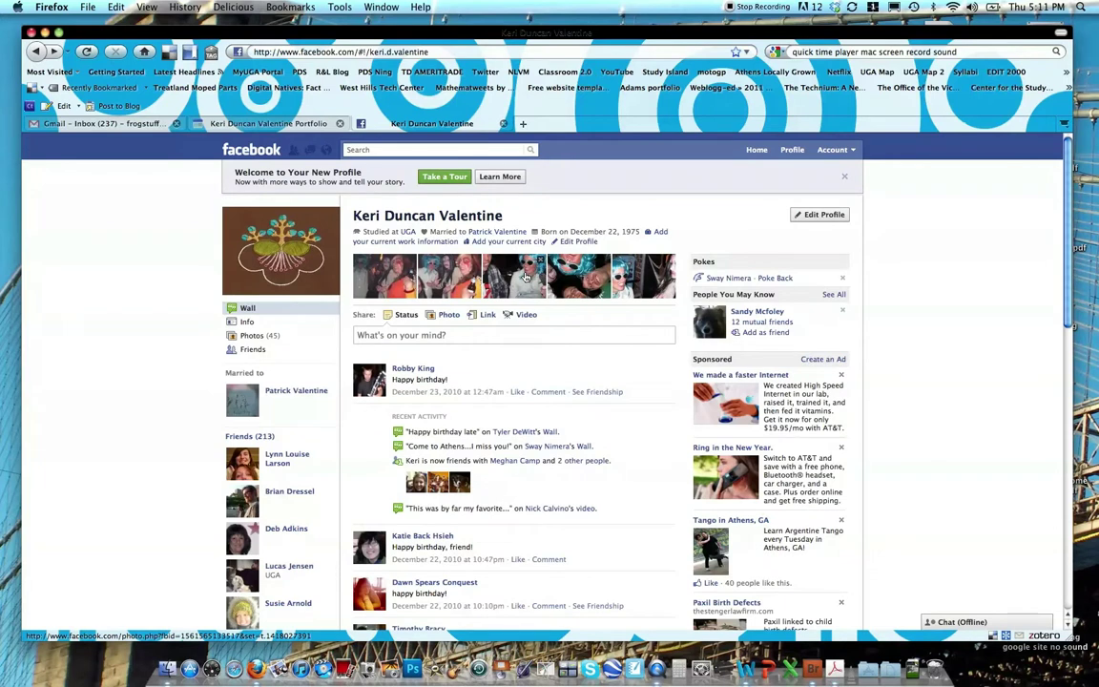
pyautogui.click(525, 277)
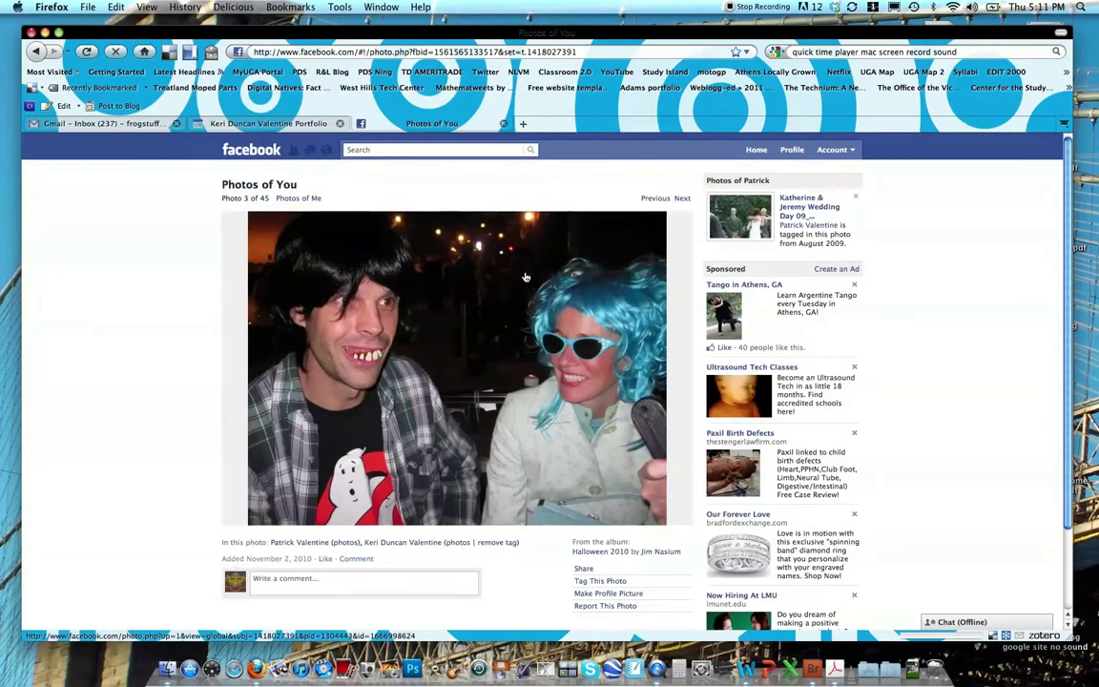
# Save the costume photo to the Desktop as a JPEG and close the downloads list
pyautogui.rightClick(467, 325)
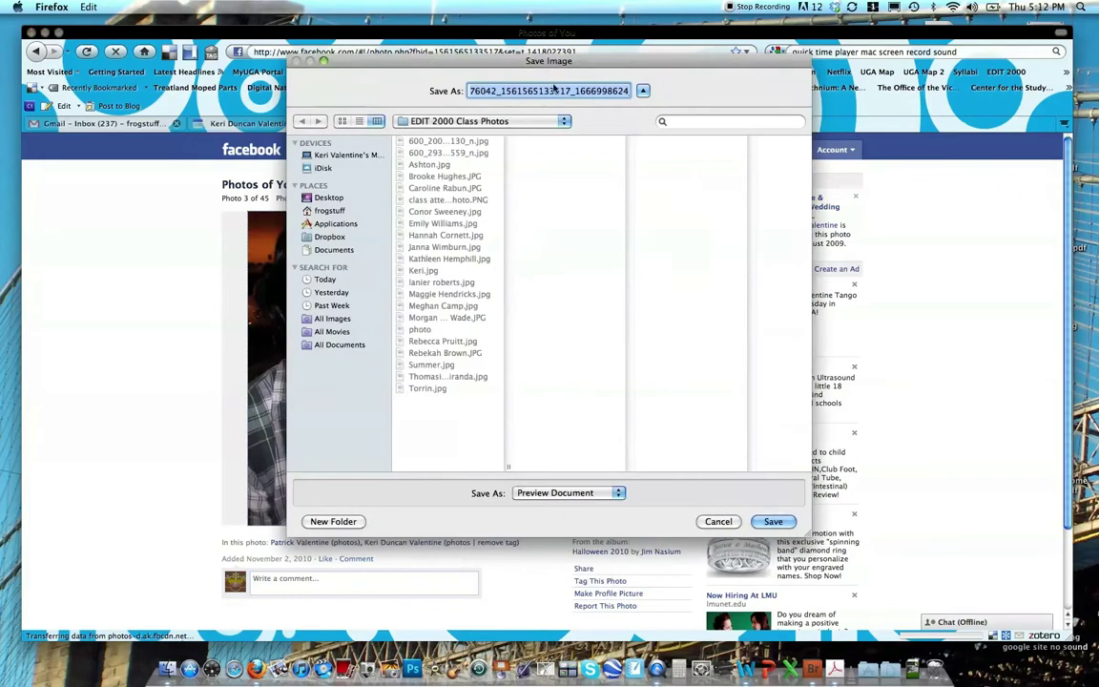
pyautogui.click(329, 198)
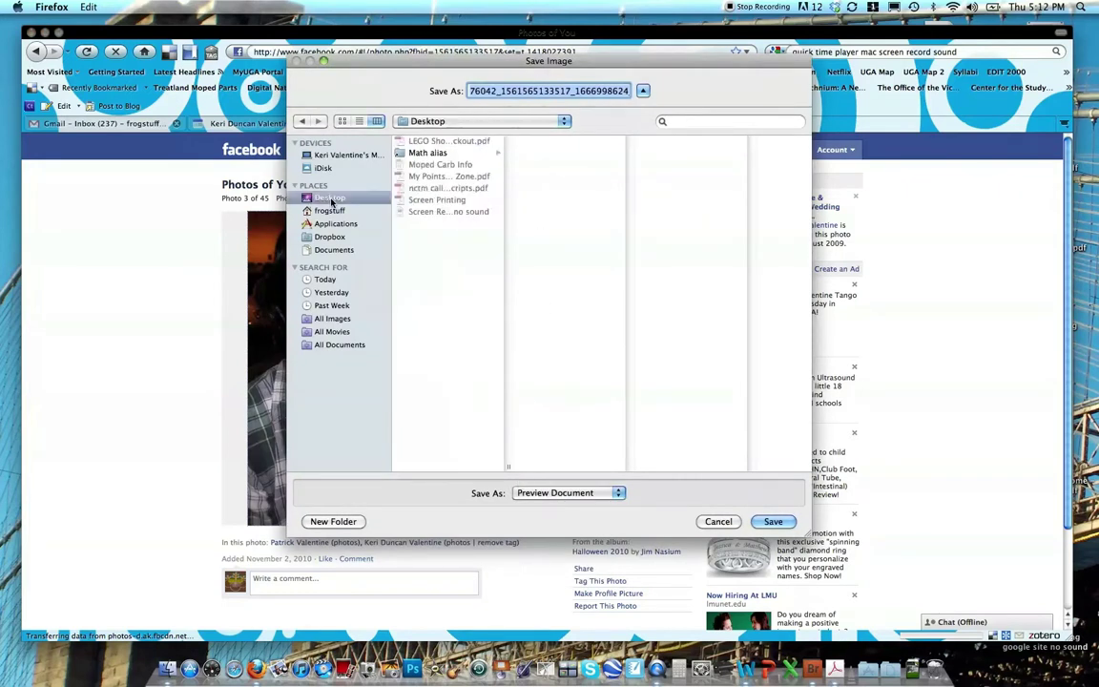
pyautogui.click(773, 520)
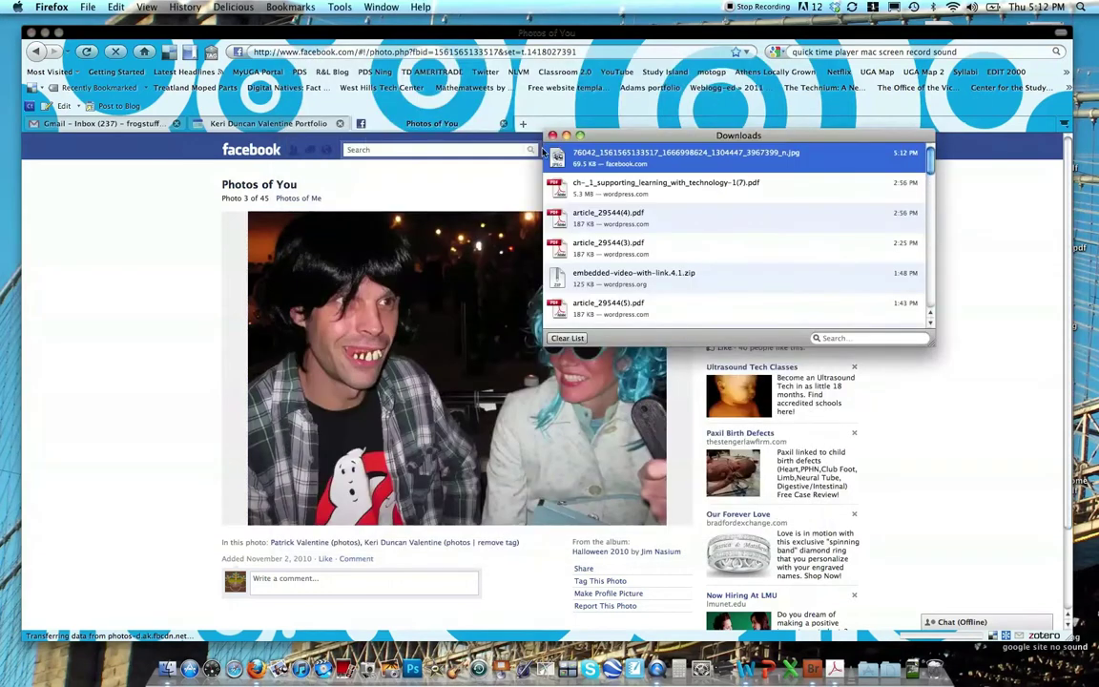
pyautogui.click(553, 136)
# Back on the portfolio Home page, edit it and add a blank line above the intro sentence
pyautogui.click(297, 123)
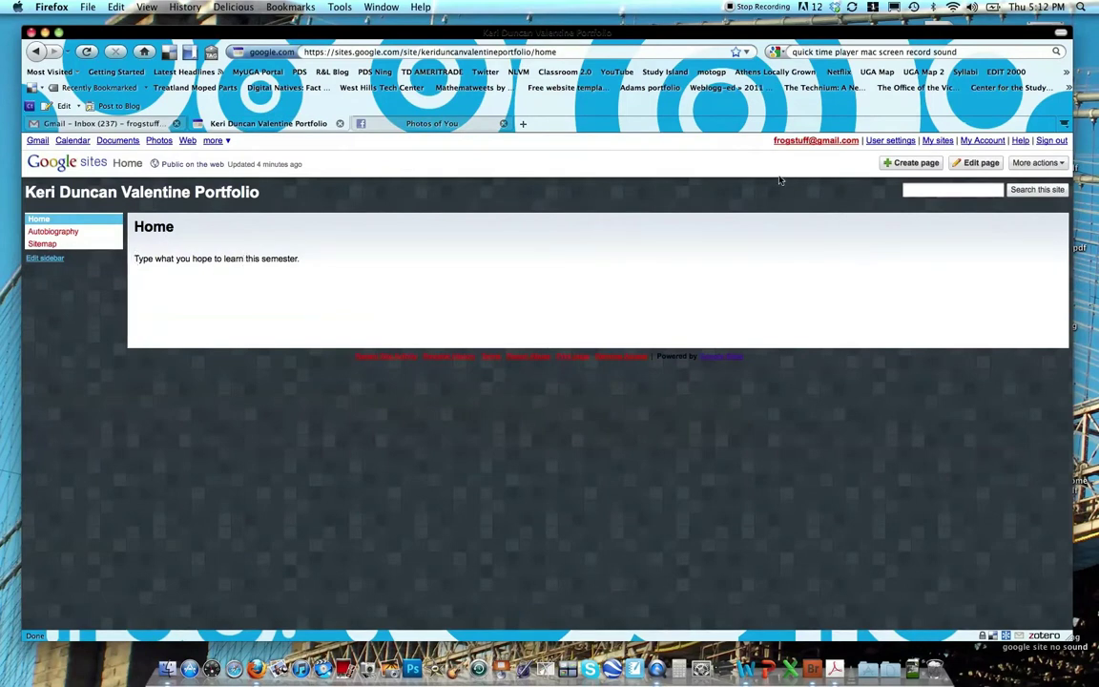
pyautogui.click(979, 163)
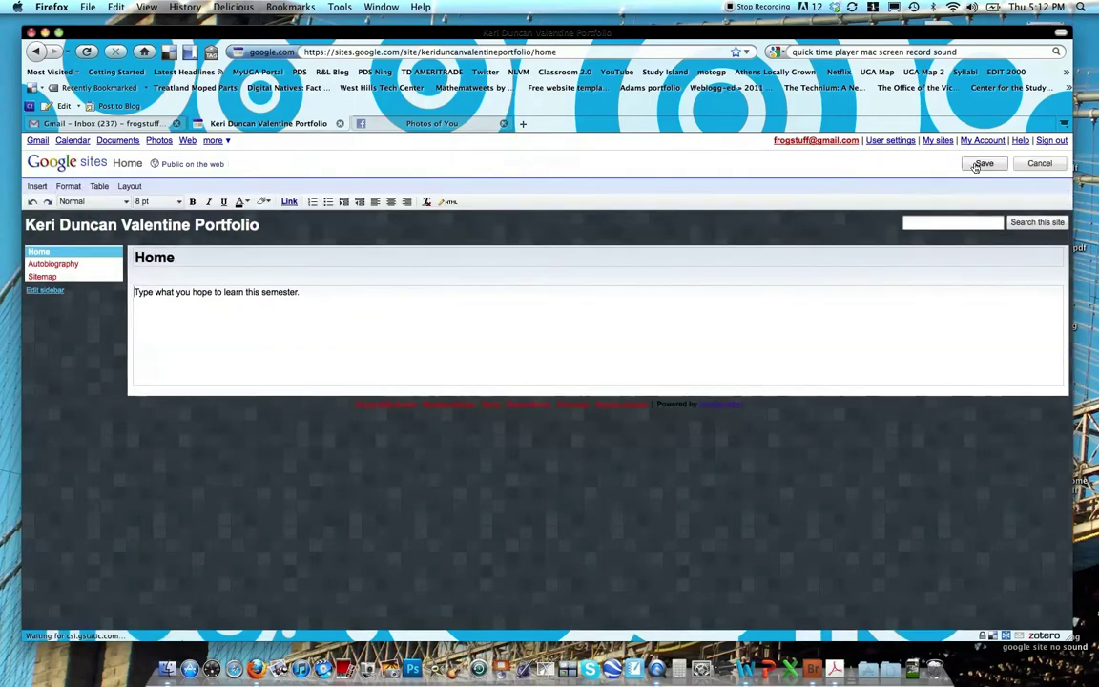
pyautogui.click(131, 296)
pyautogui.press('Return')
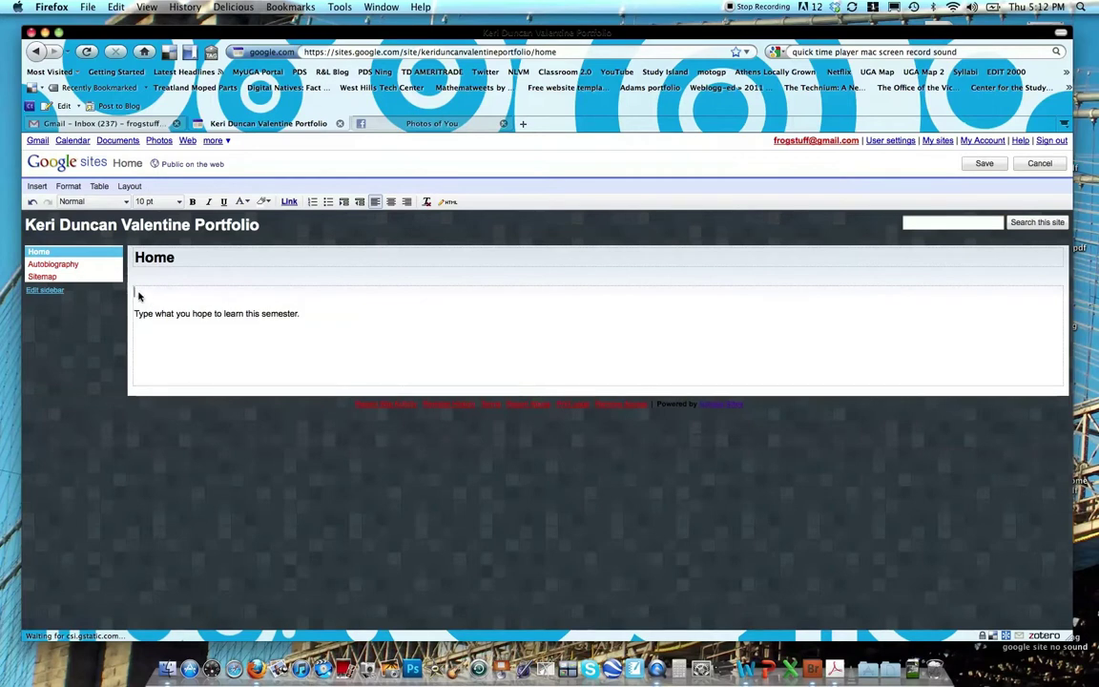
# Upload the costume photo from the Desktop through Insert > Image
pyautogui.click(40, 188)
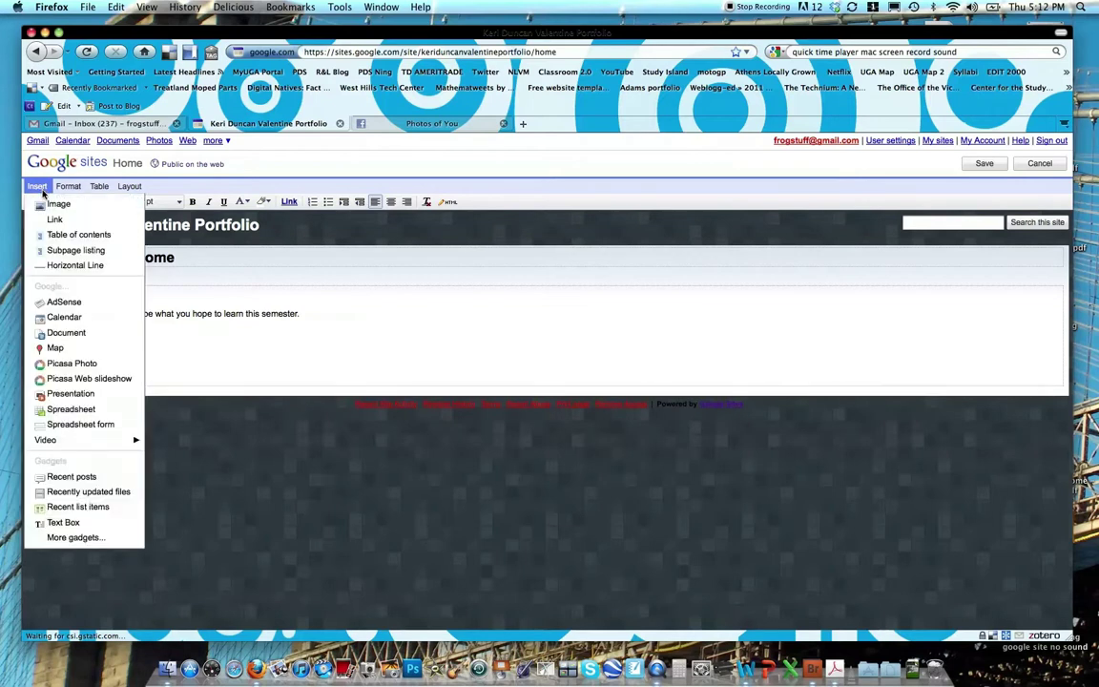
pyautogui.click(54, 203)
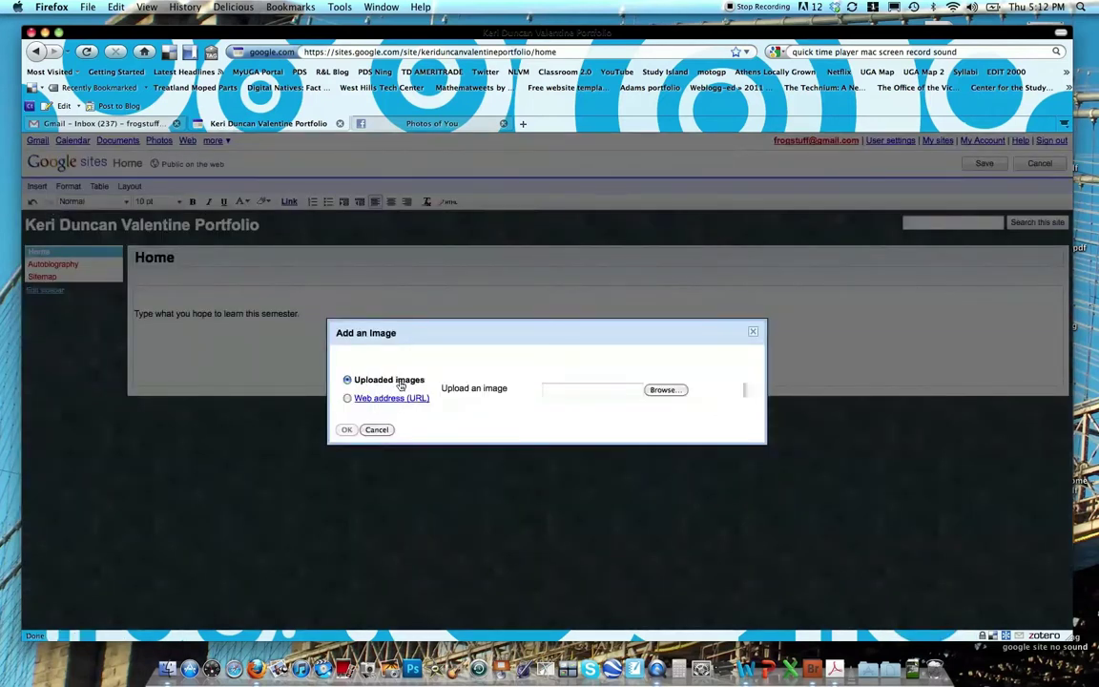
pyautogui.click(665, 392)
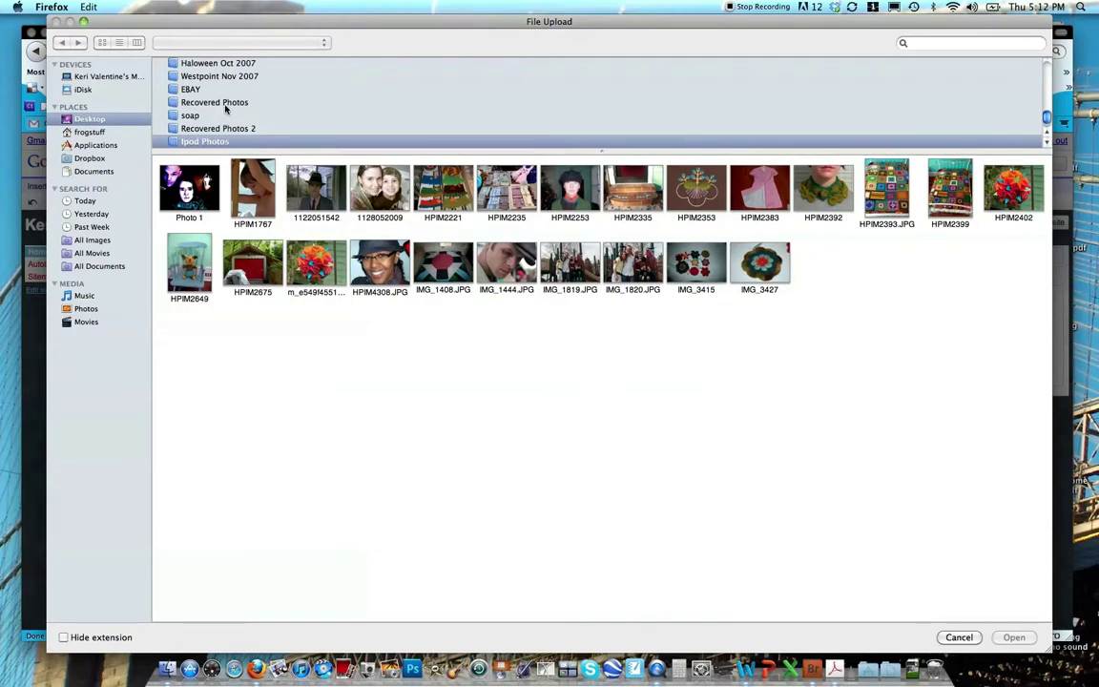
pyautogui.scroll(10, 225, 108)
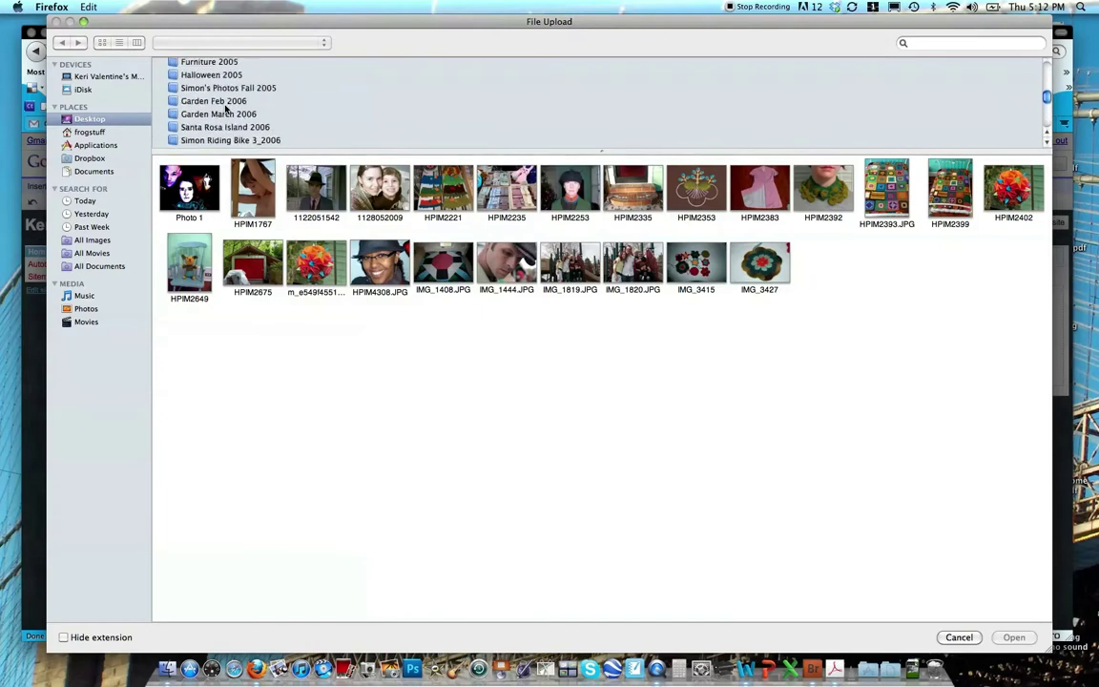
pyautogui.click(84, 158)
pyautogui.click(83, 120)
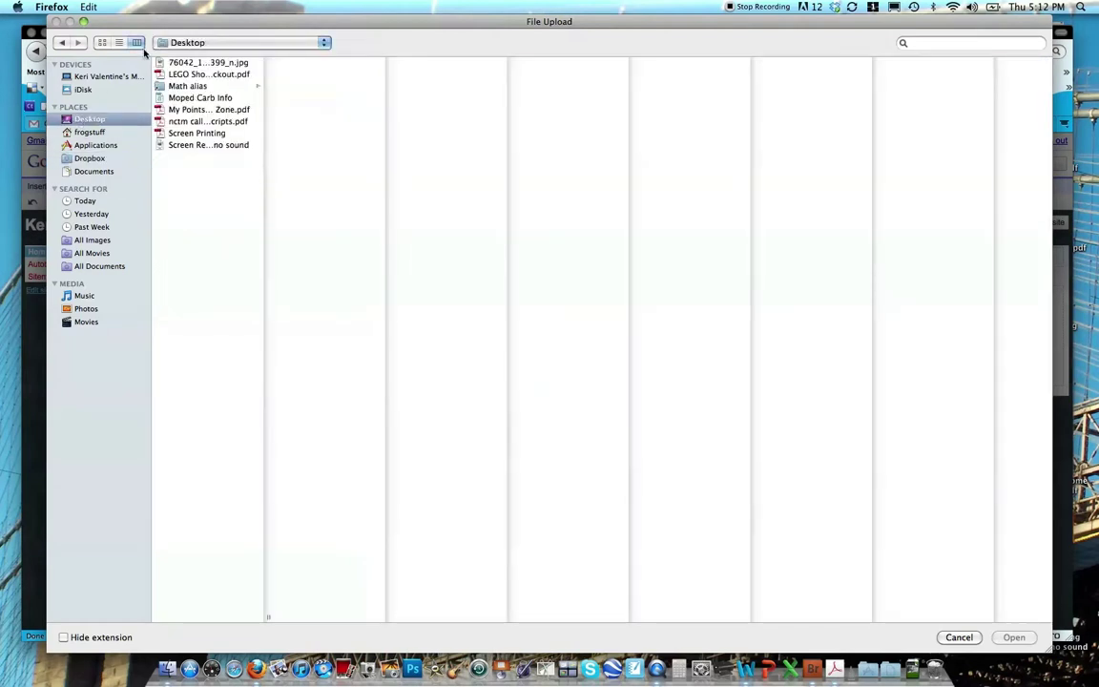
pyautogui.click(204, 63)
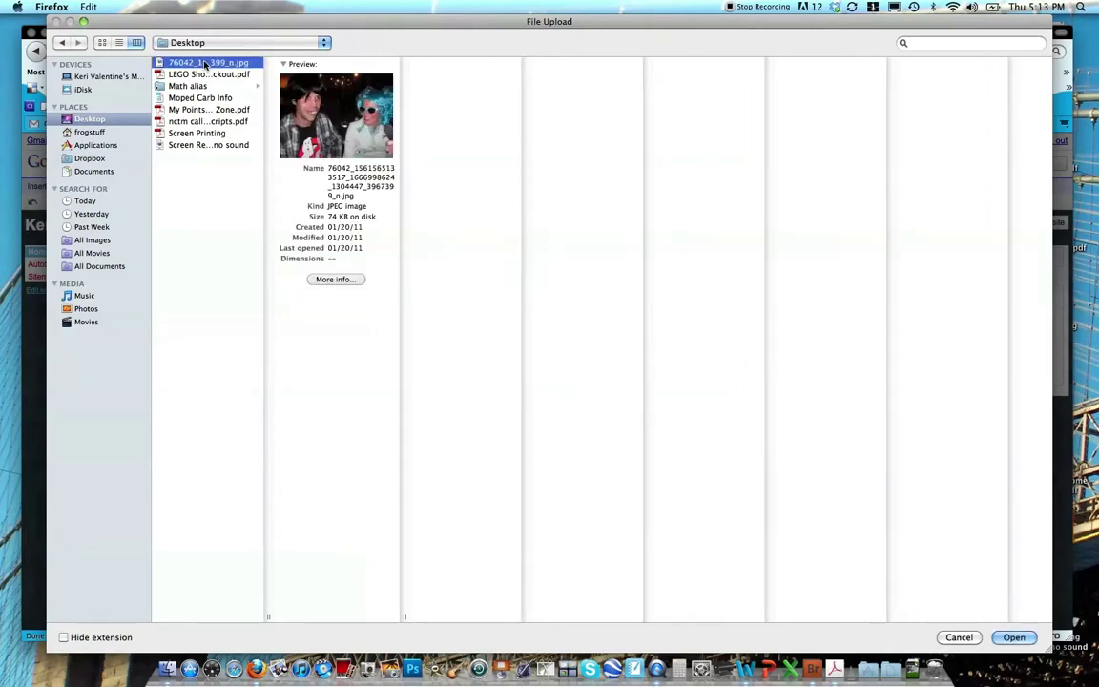
pyautogui.press('Return')
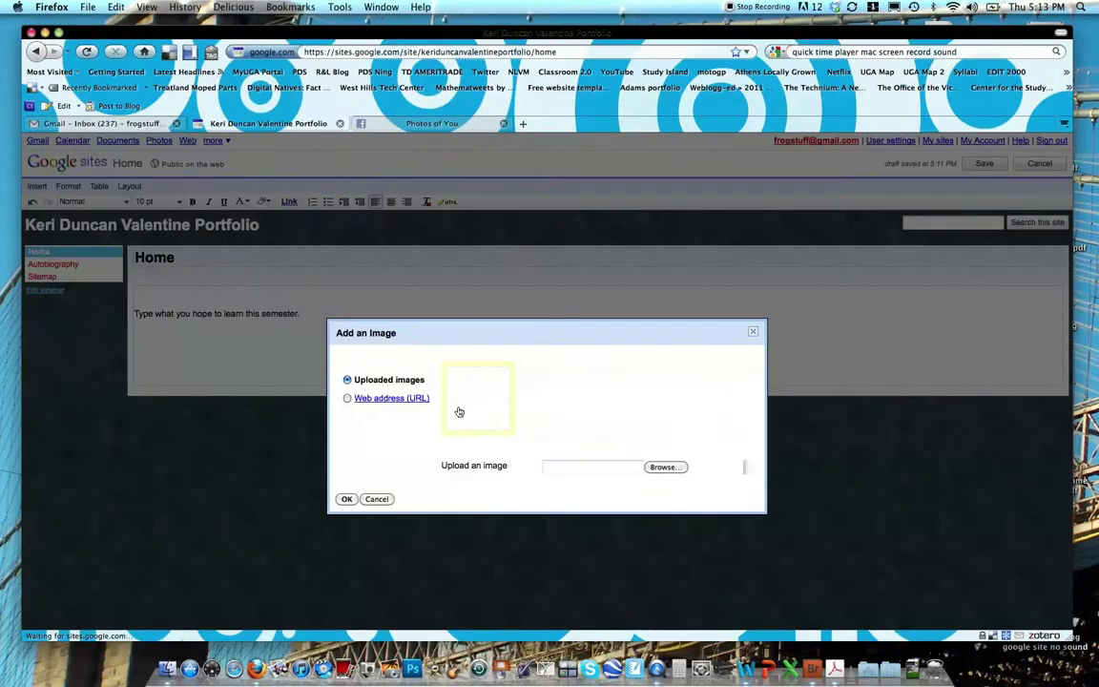
# Insert the uploaded costume photo into the Home page and shrink it to medium size
pyautogui.click(347, 498)
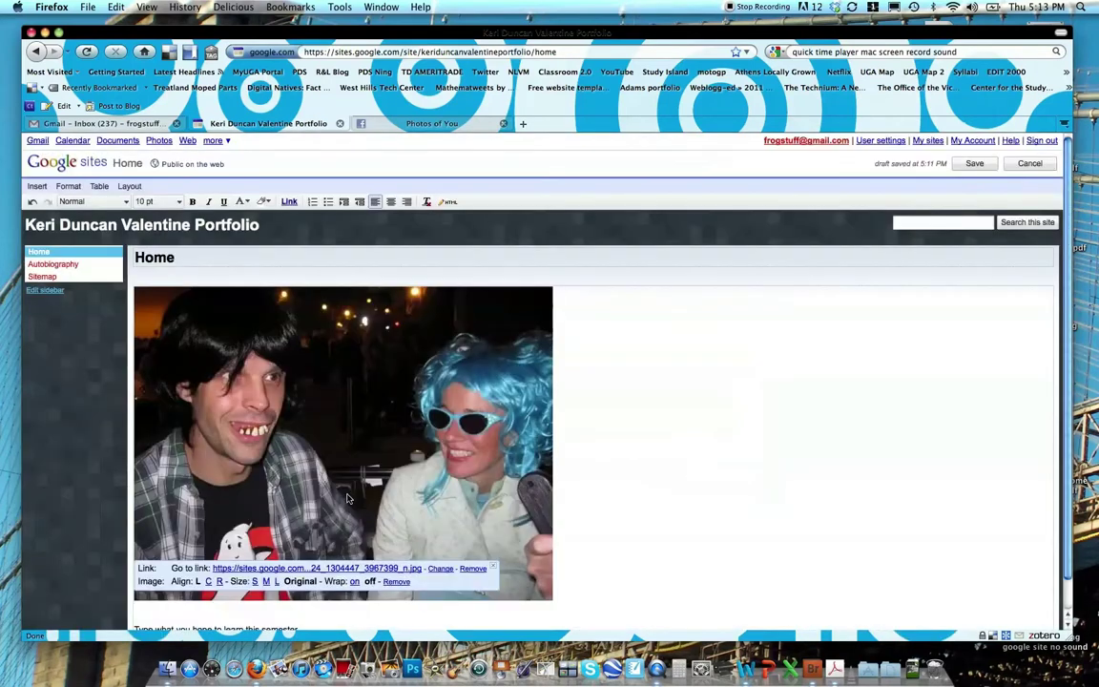
pyautogui.scroll(-2, 296, 413)
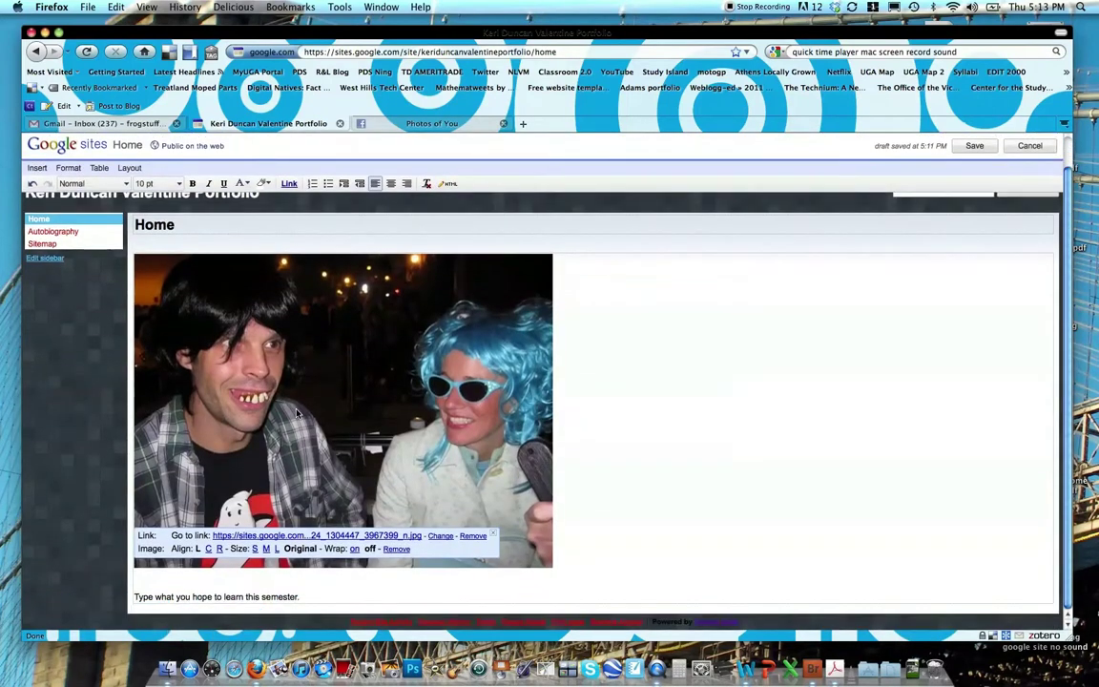
pyautogui.scroll(2, 296, 413)
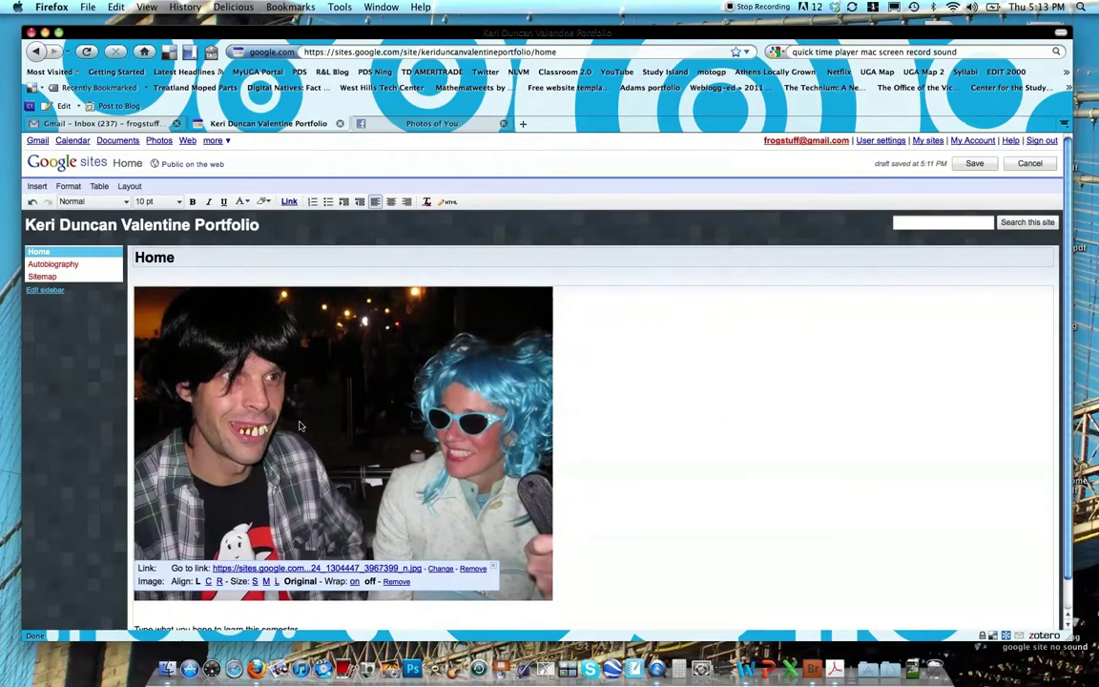
pyautogui.click(267, 581)
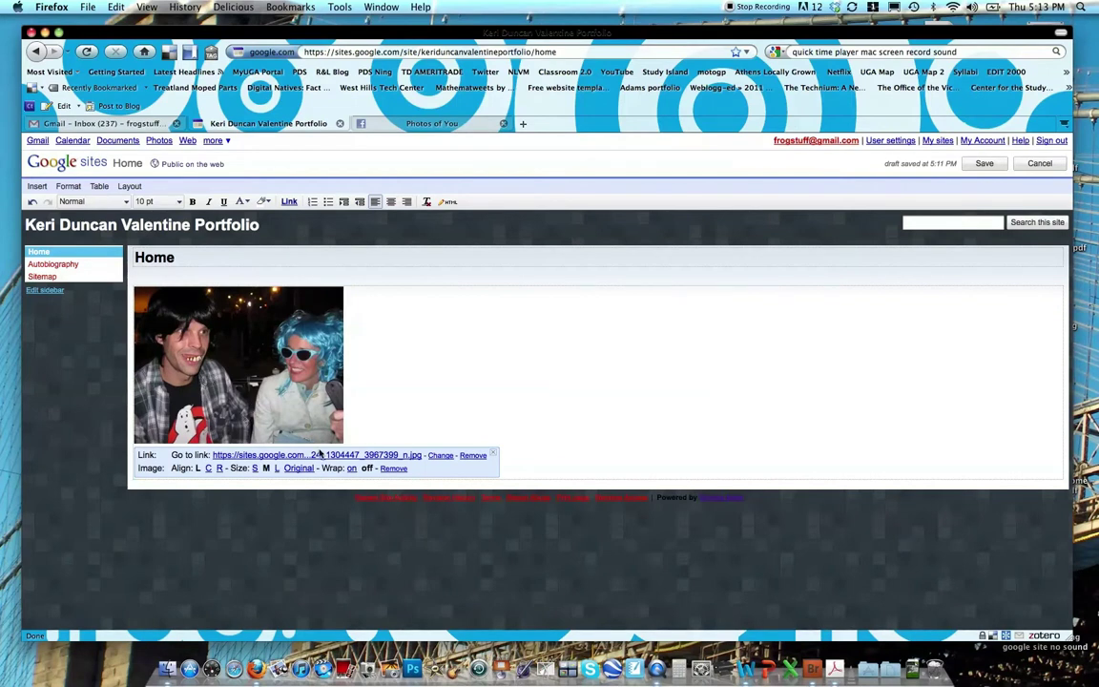
# Keep the photo left-aligned and paste the intro text below it
pyautogui.click(208, 469)
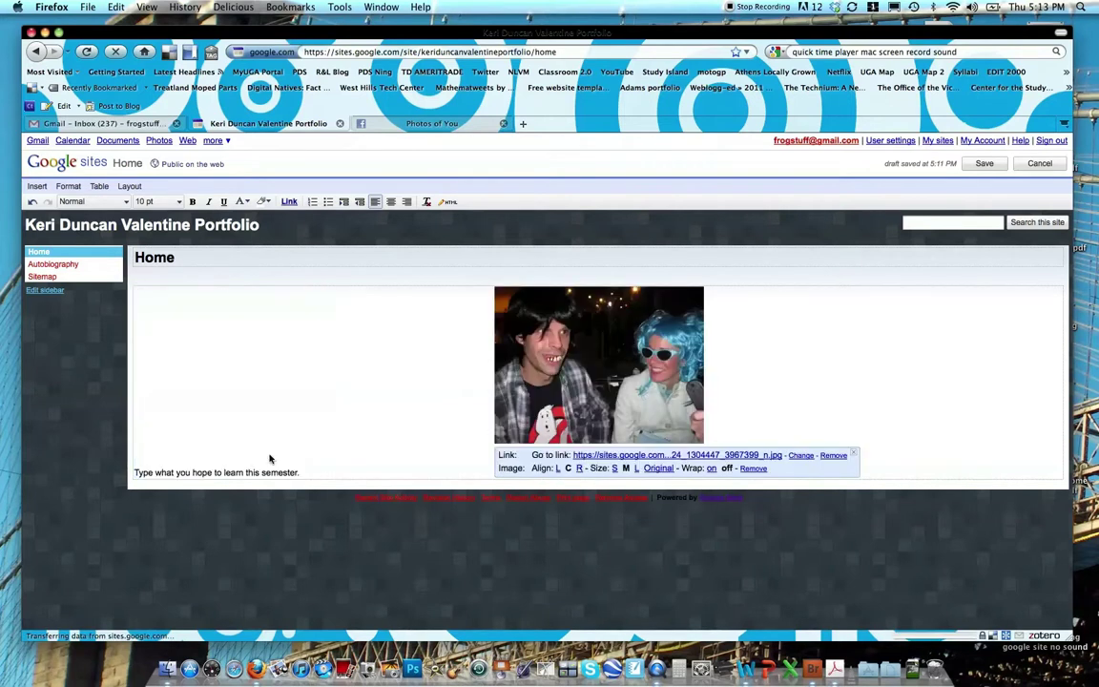
pyautogui.click(579, 469)
pyautogui.click(770, 468)
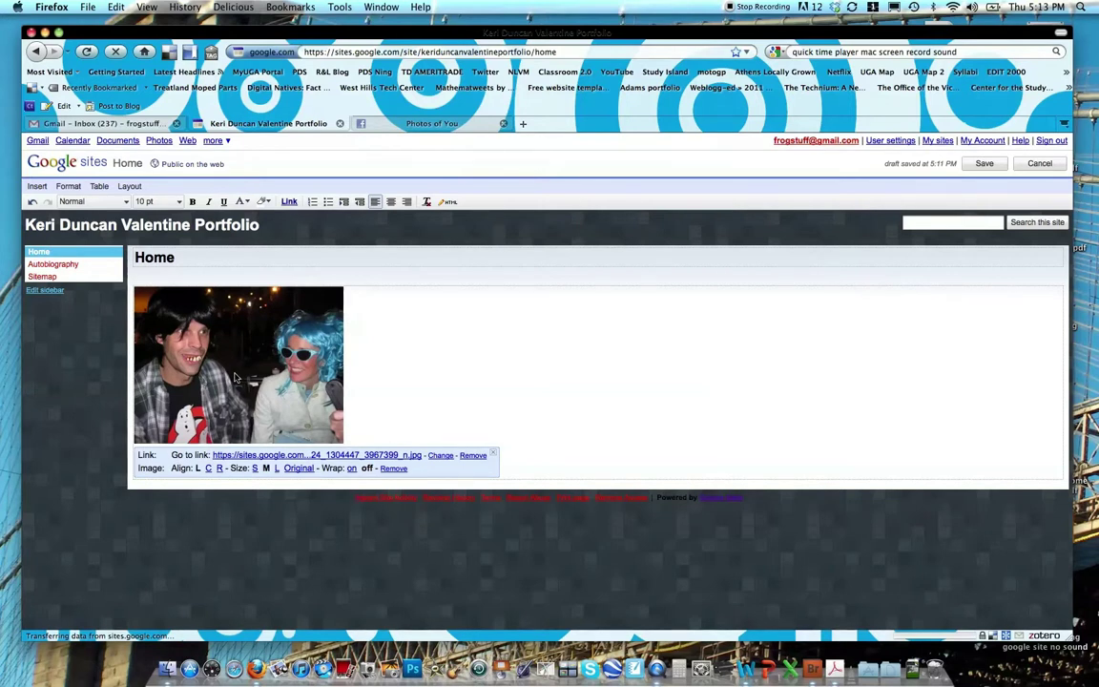
pyautogui.write('Type what you hope to learn this semester.')
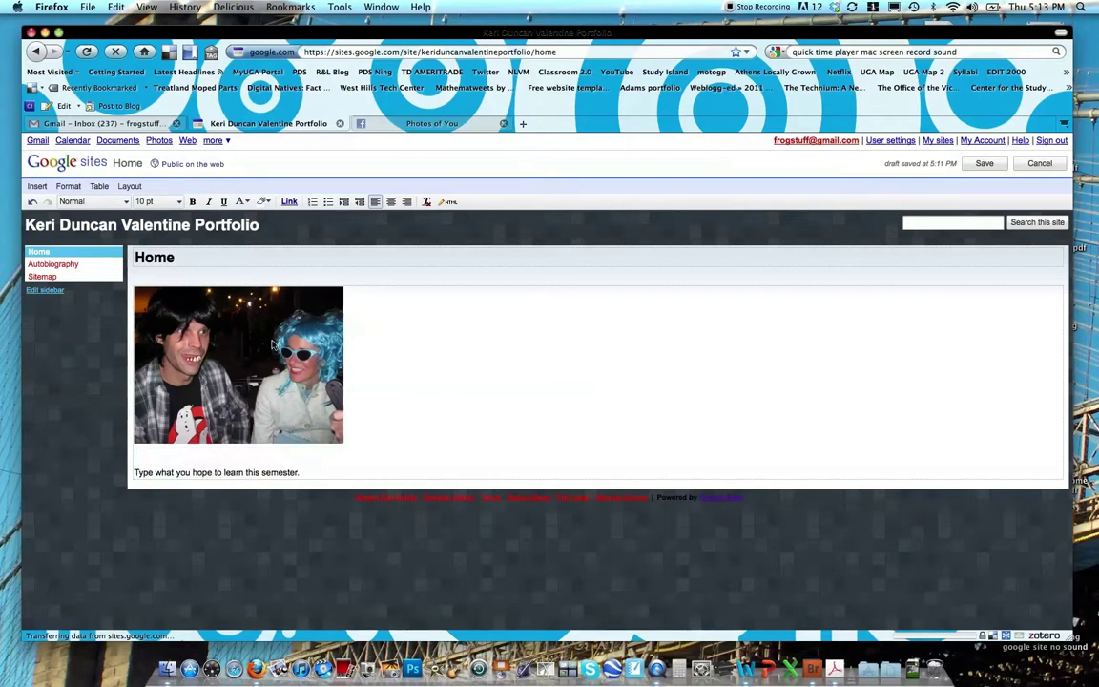
pyautogui.click(240, 370)
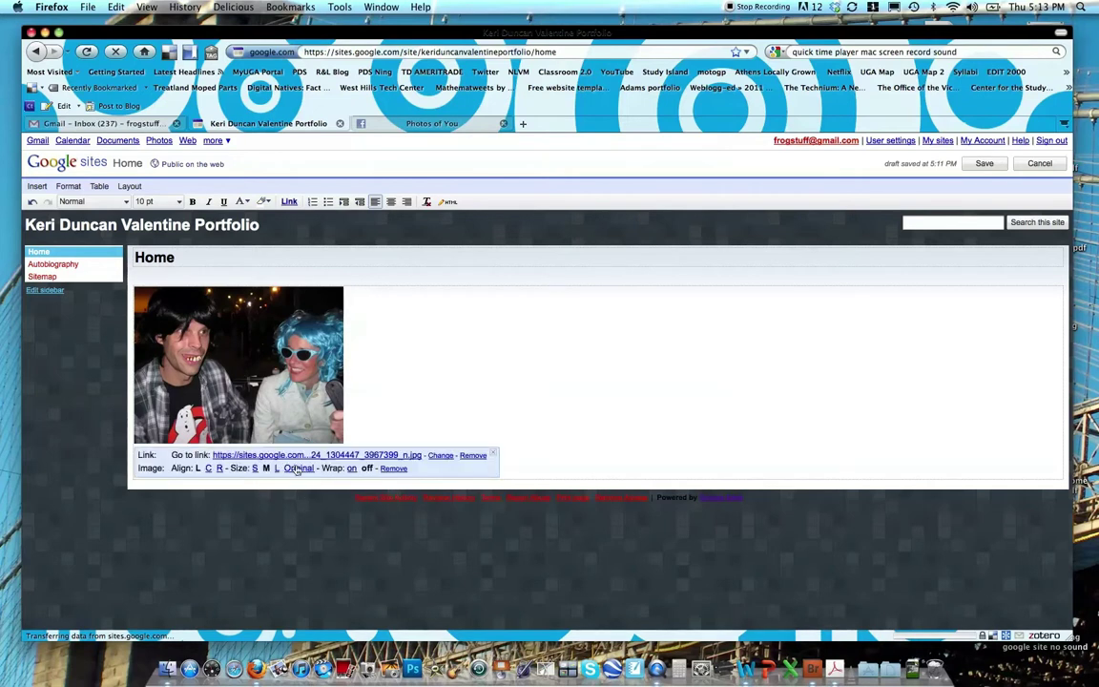
# Save the Home page, reopen it for editing, select some text, and save again
pyautogui.click(985, 165)
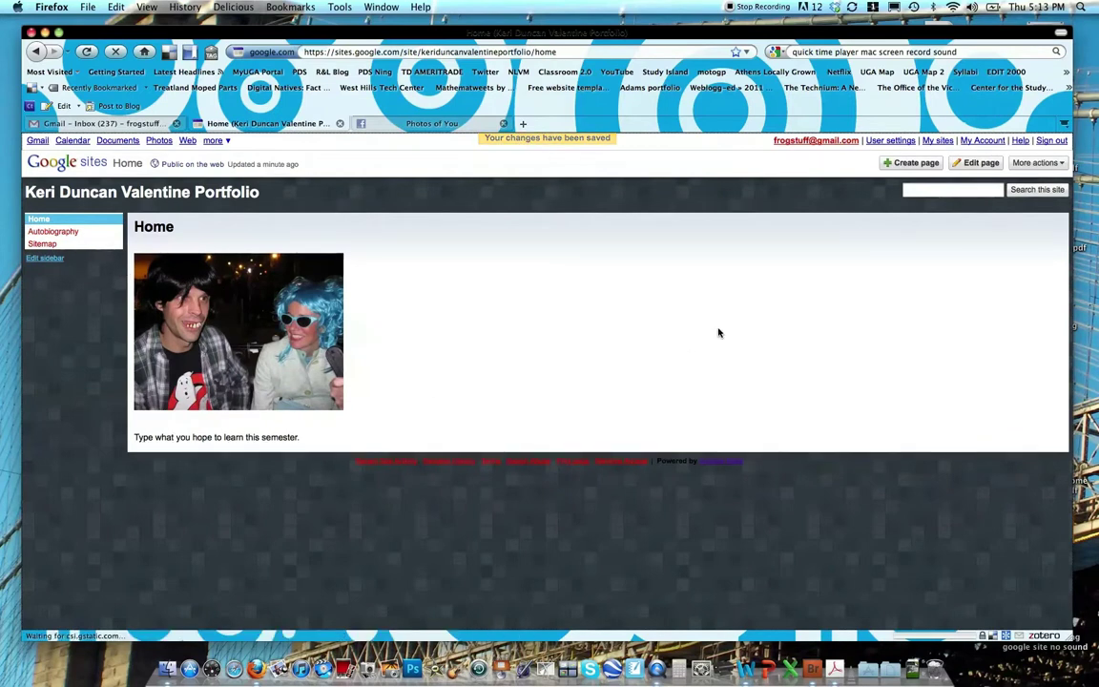
pyautogui.click(979, 163)
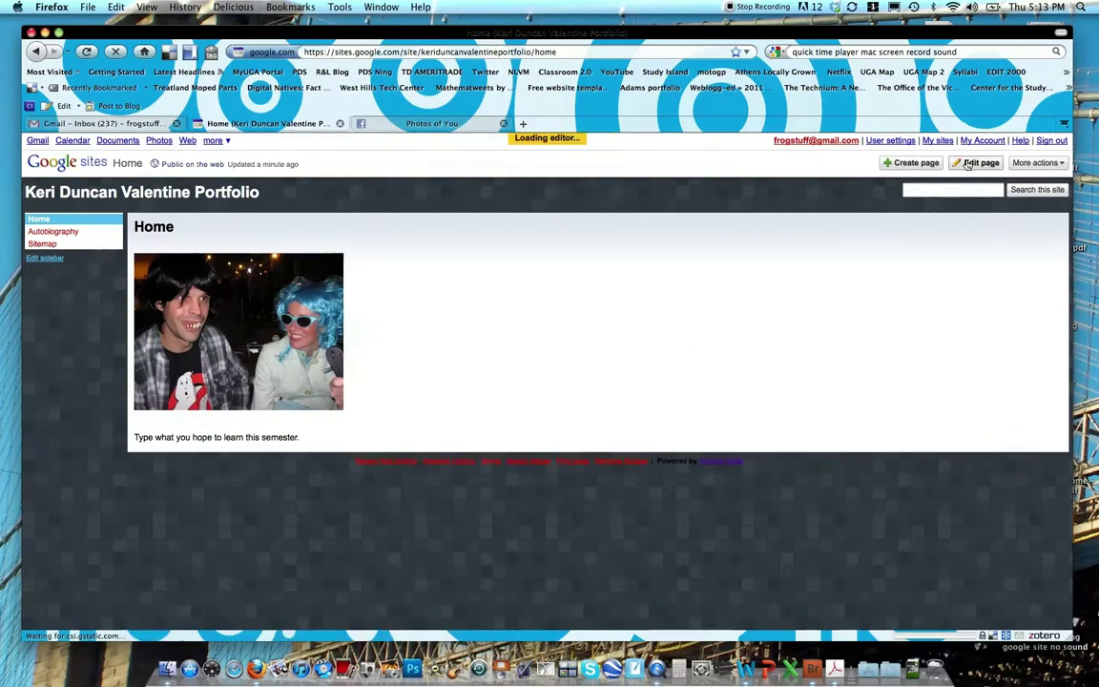
pyautogui.moveTo(303, 478); pyautogui.dragTo(132, 475)
pyautogui.click(983, 164)
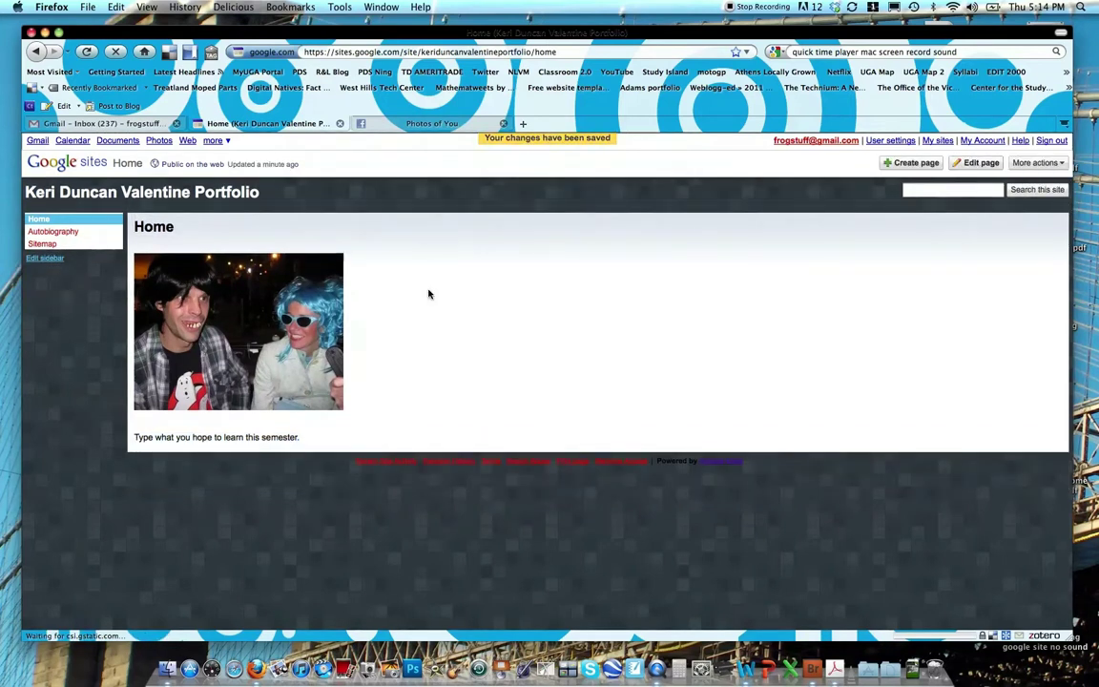
# On the Autobiography page, type 'I attended the University of Georgia' and select 'University of Georgia'
pyautogui.click(80, 234)
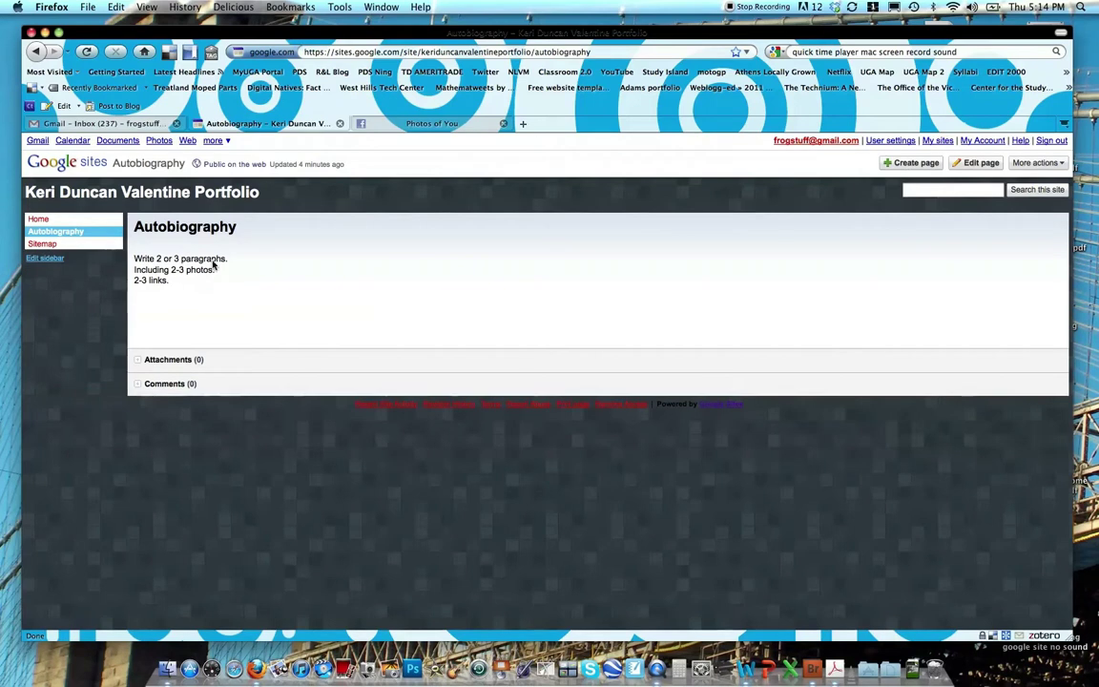
pyautogui.click(970, 163)
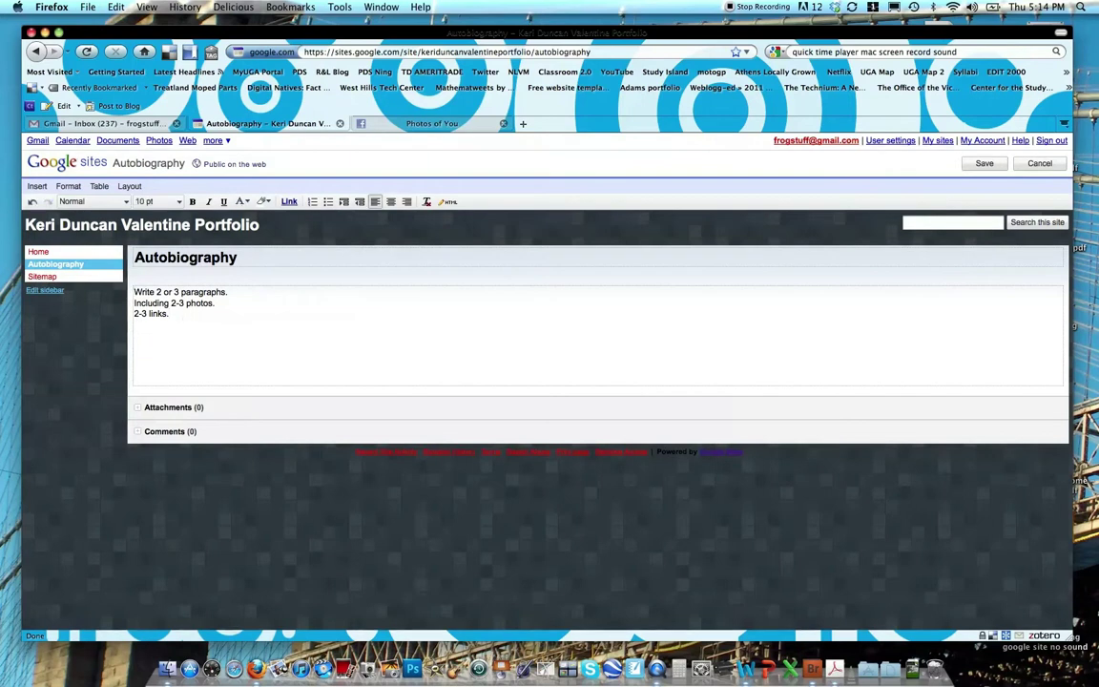
pyautogui.write('I attended the University of Georgia.')
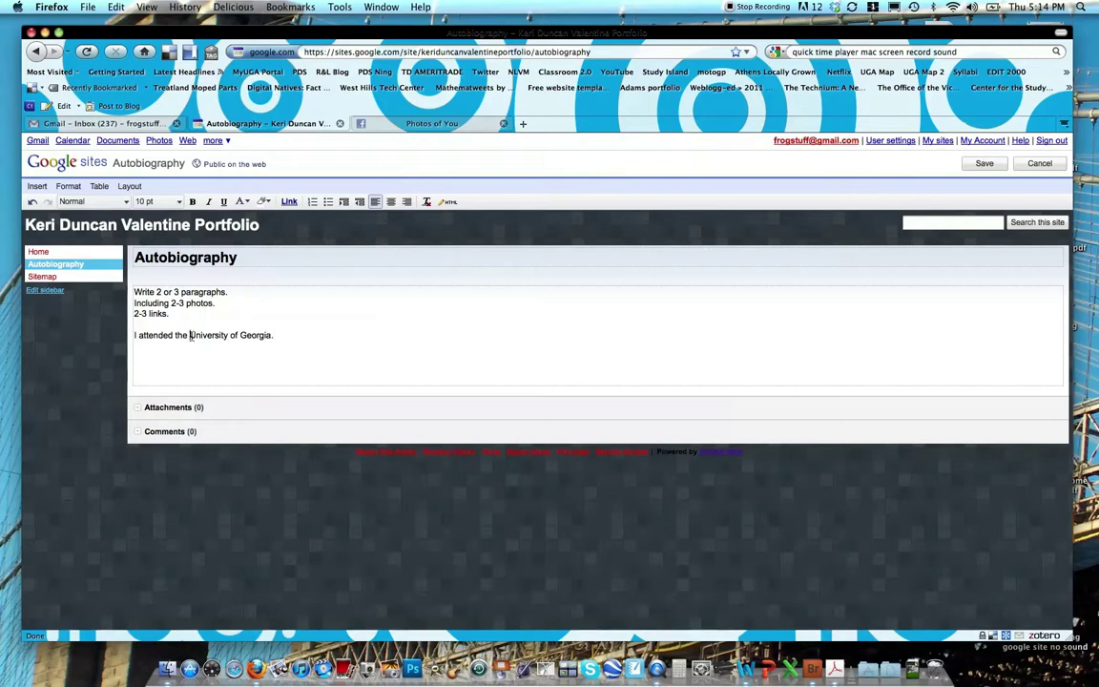
pyautogui.moveTo(190, 336); pyautogui.dragTo(270, 339)
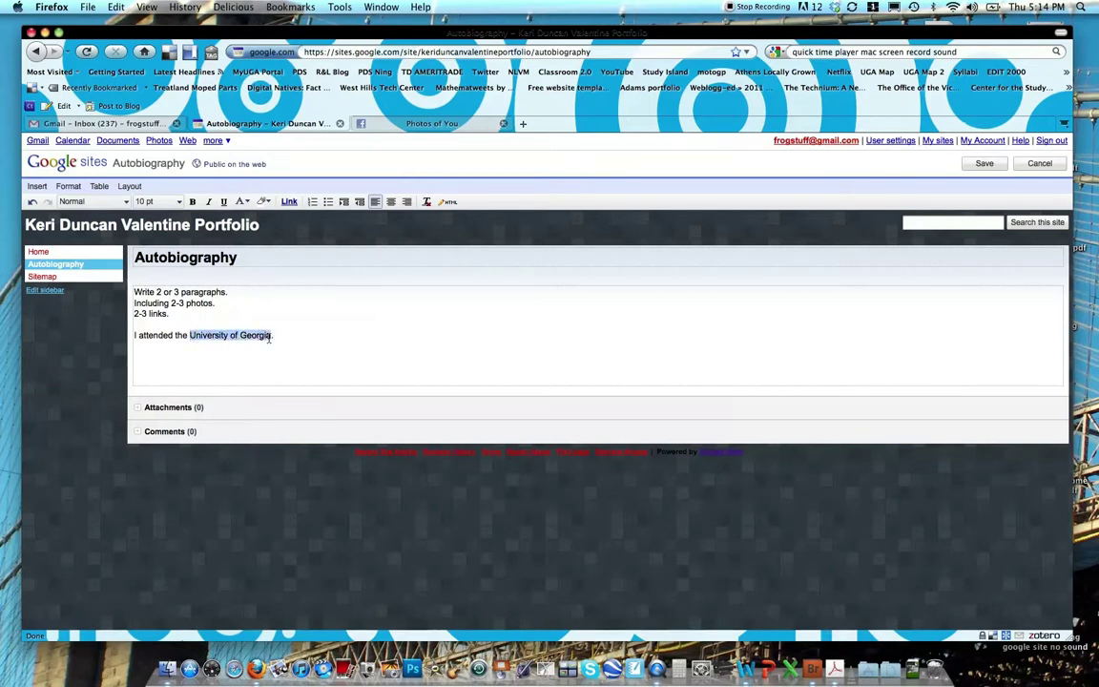
# Start a link on the selected words with Web address as the link type
pyautogui.click(289, 202)
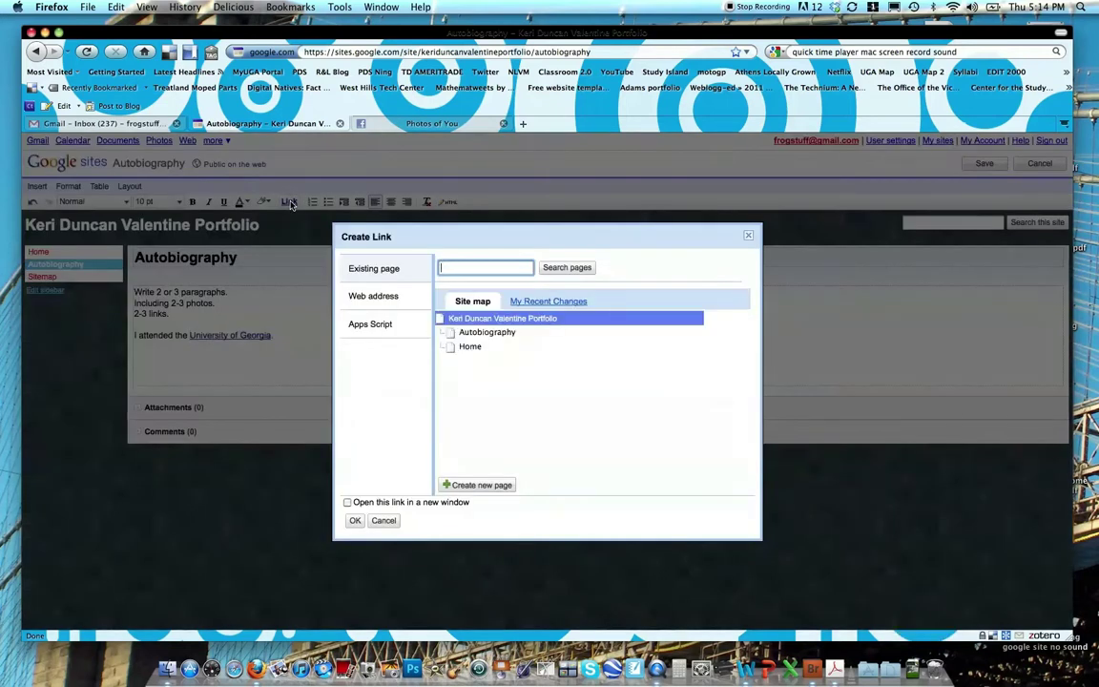
pyautogui.click(387, 300)
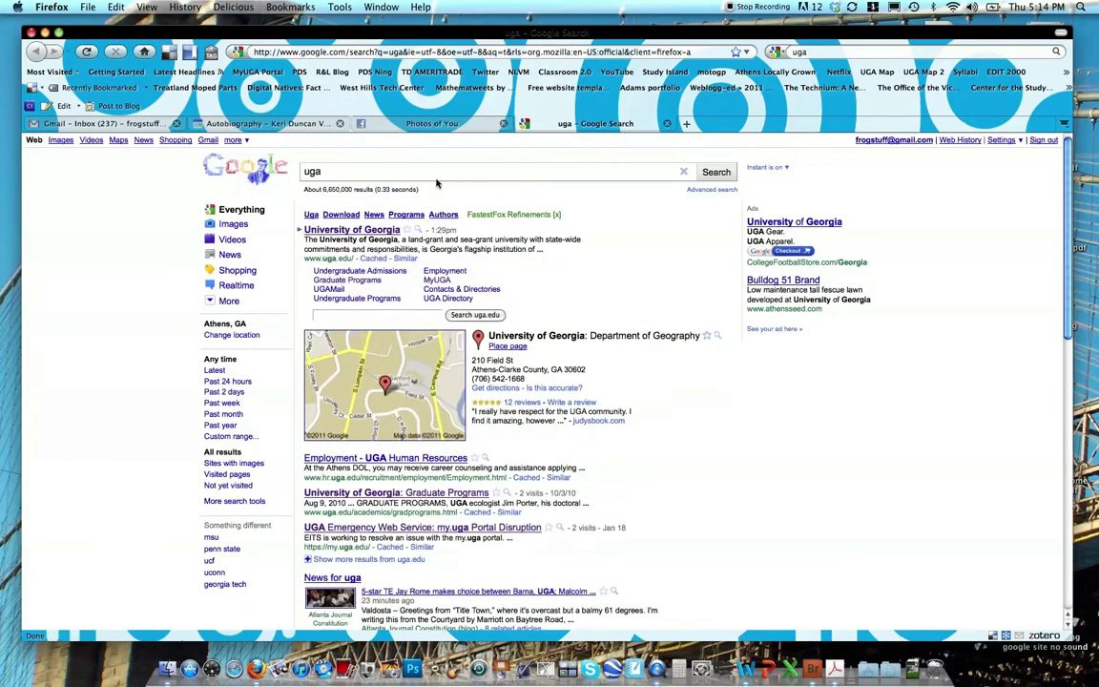
pyautogui.click(375, 233)
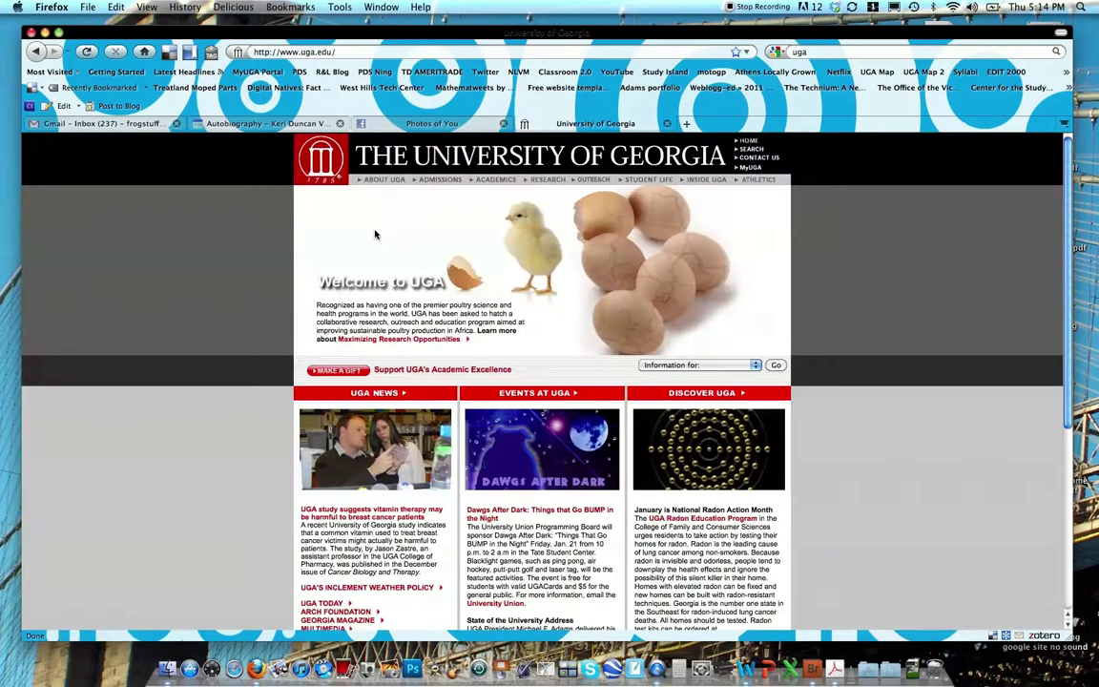
pyautogui.moveTo(444, 172)
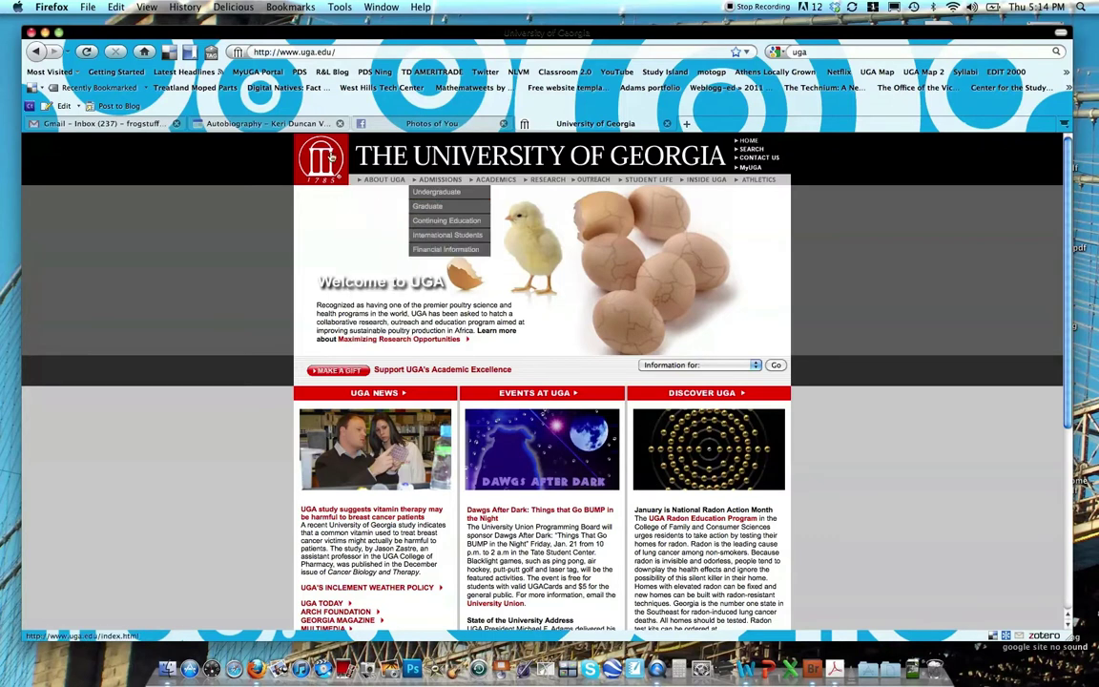
pyautogui.click(341, 53)
pyautogui.press('super+c')
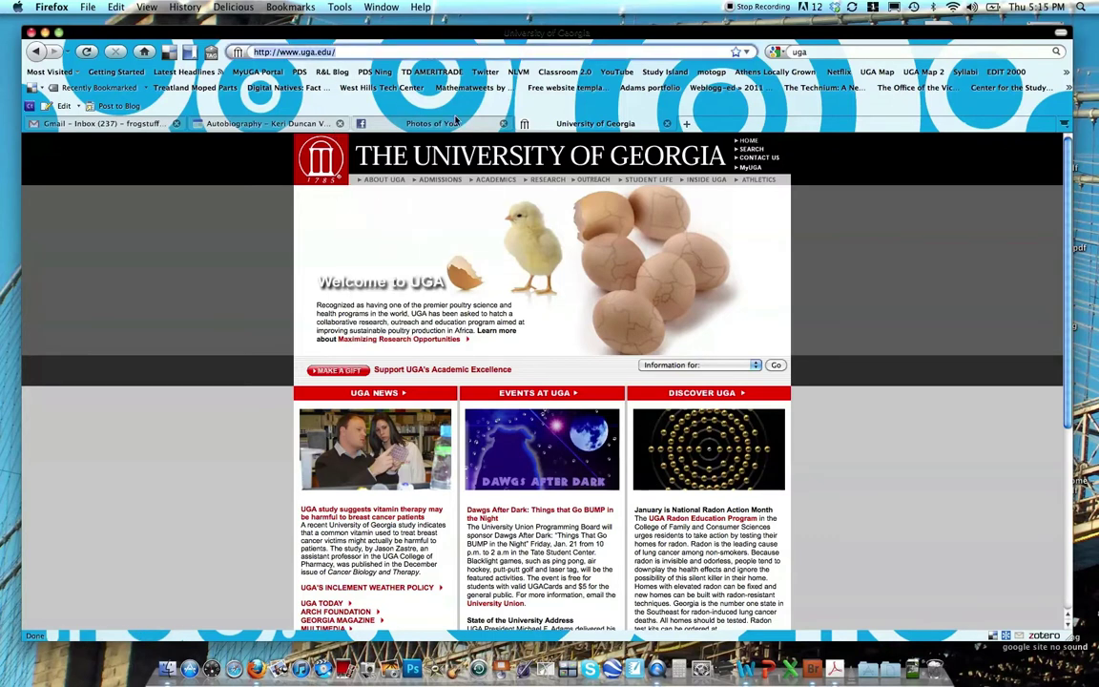
pyautogui.click(252, 123)
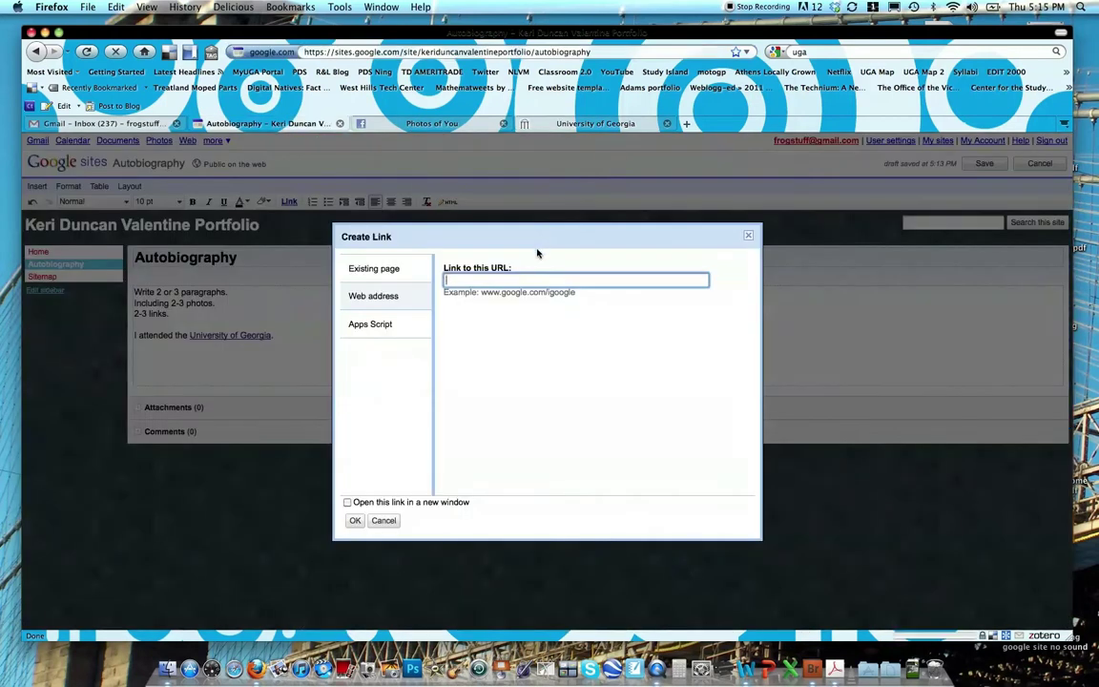
pyautogui.press('super+v')
pyautogui.click(347, 503)
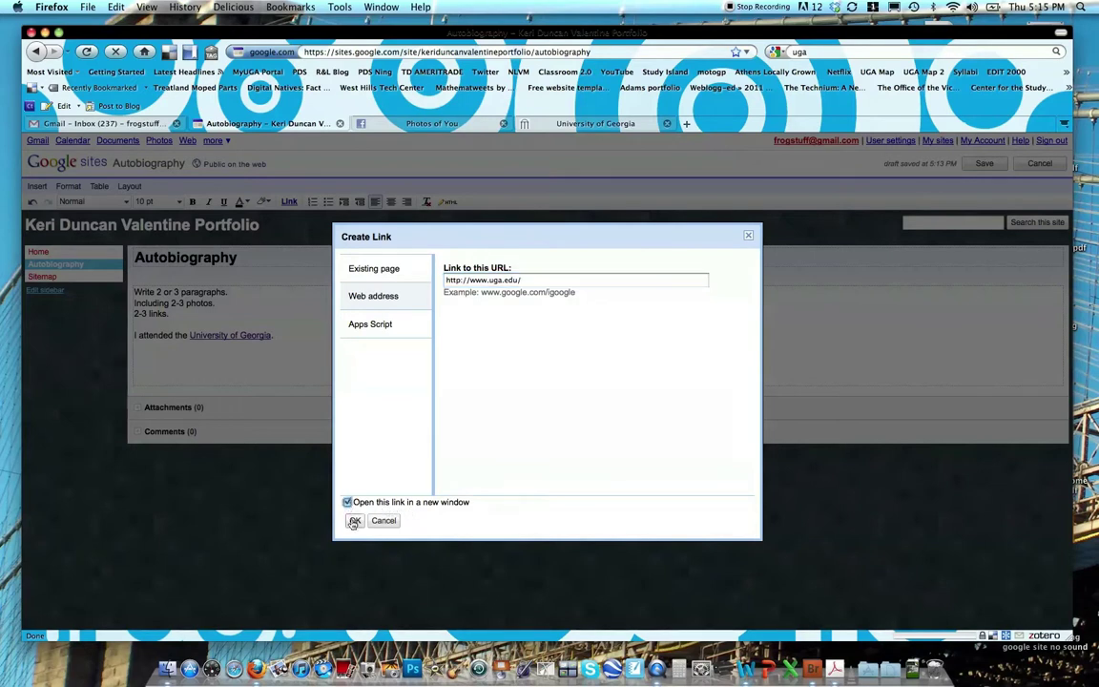
pyautogui.click(354, 521)
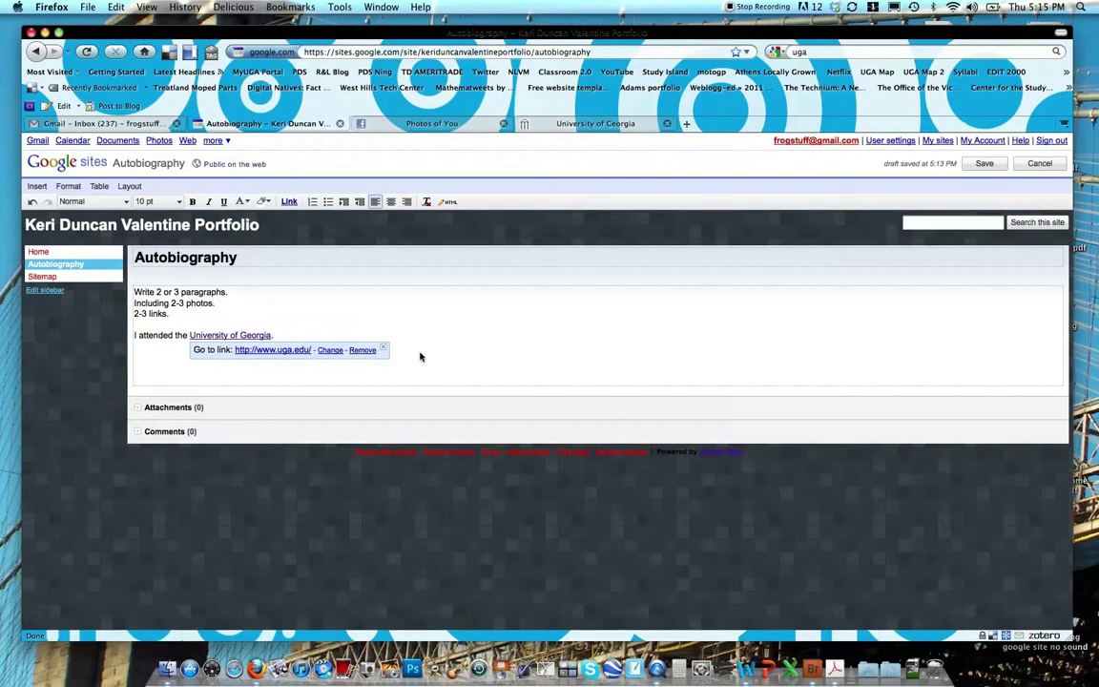
pyautogui.write('.')
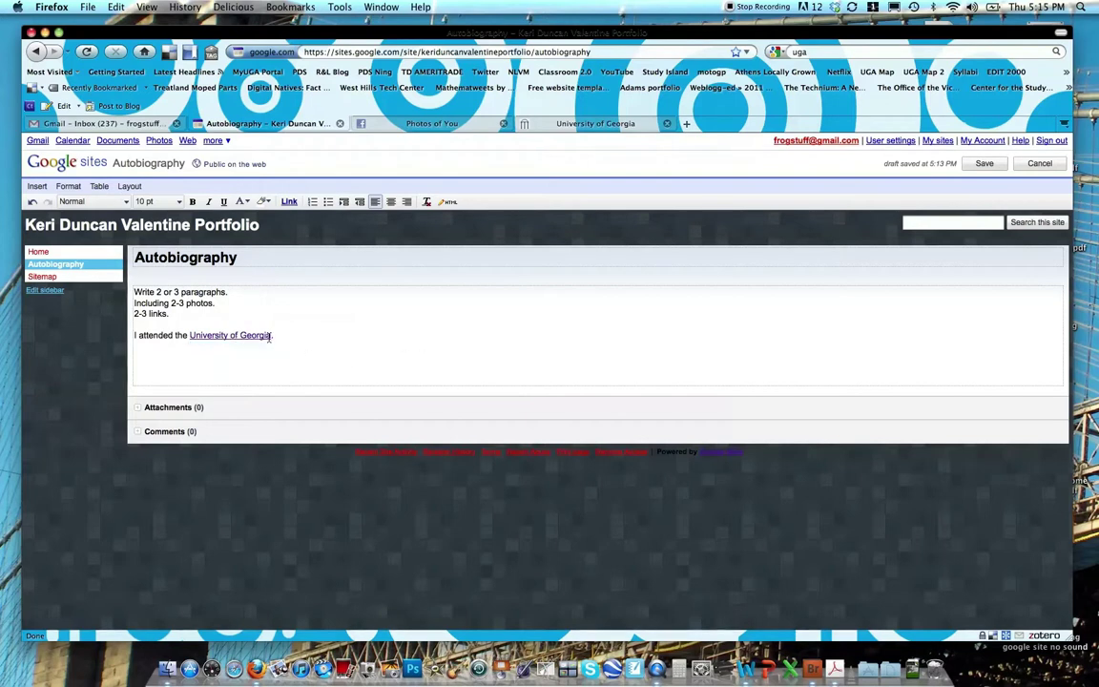
pyautogui.moveTo(271, 336); pyautogui.dragTo(190, 336)
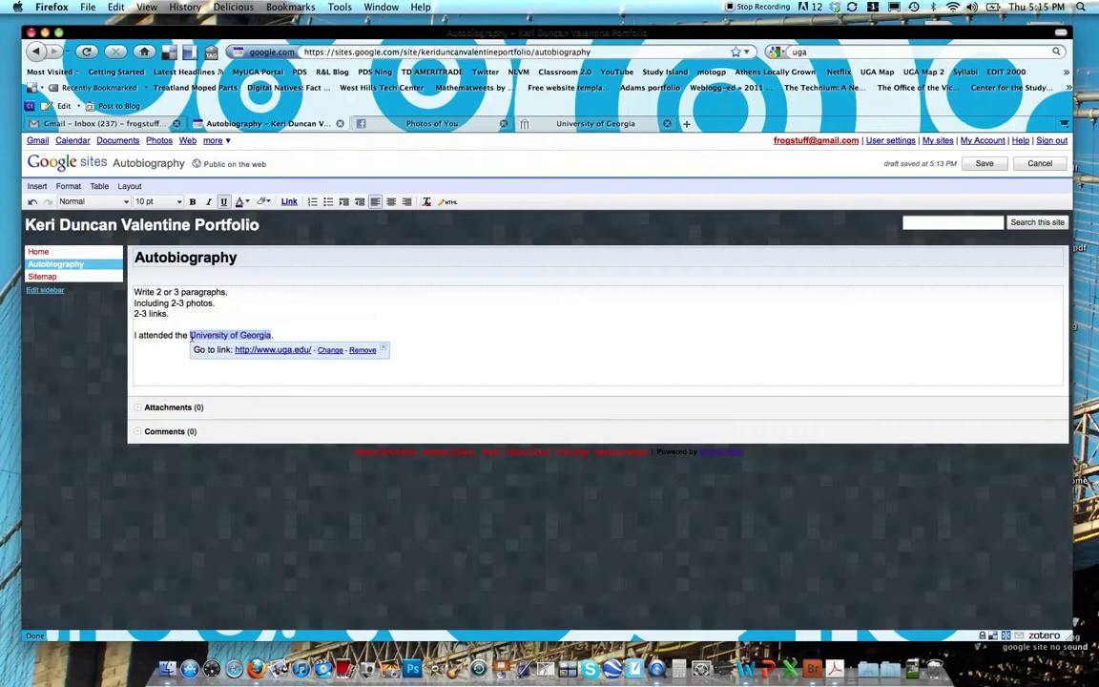
pyautogui.click(431, 351)
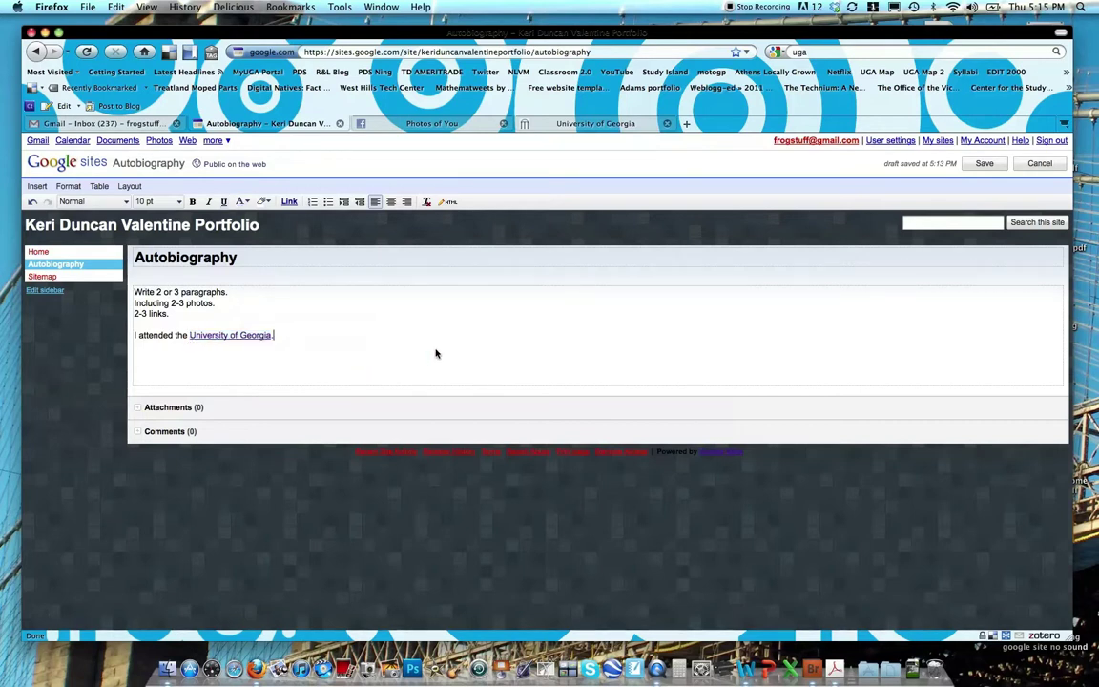
# Save the Autobiography page, close the UGA and Photos of You tabs, and test the new link
pyautogui.click(984, 164)
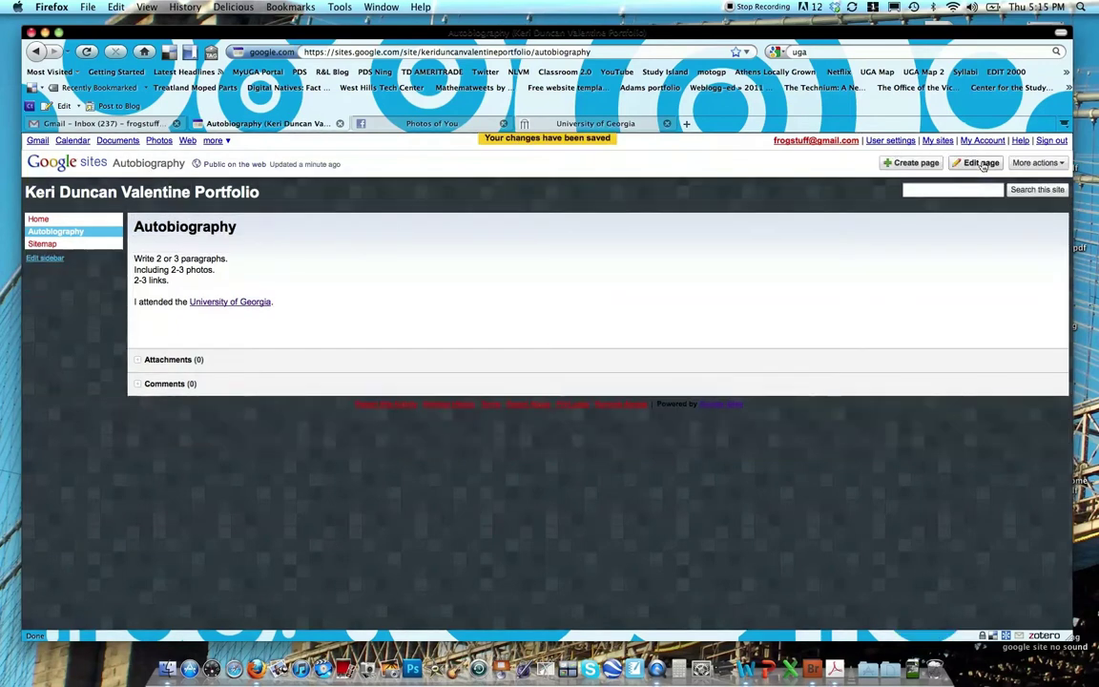
pyautogui.click(667, 123)
pyautogui.click(503, 123)
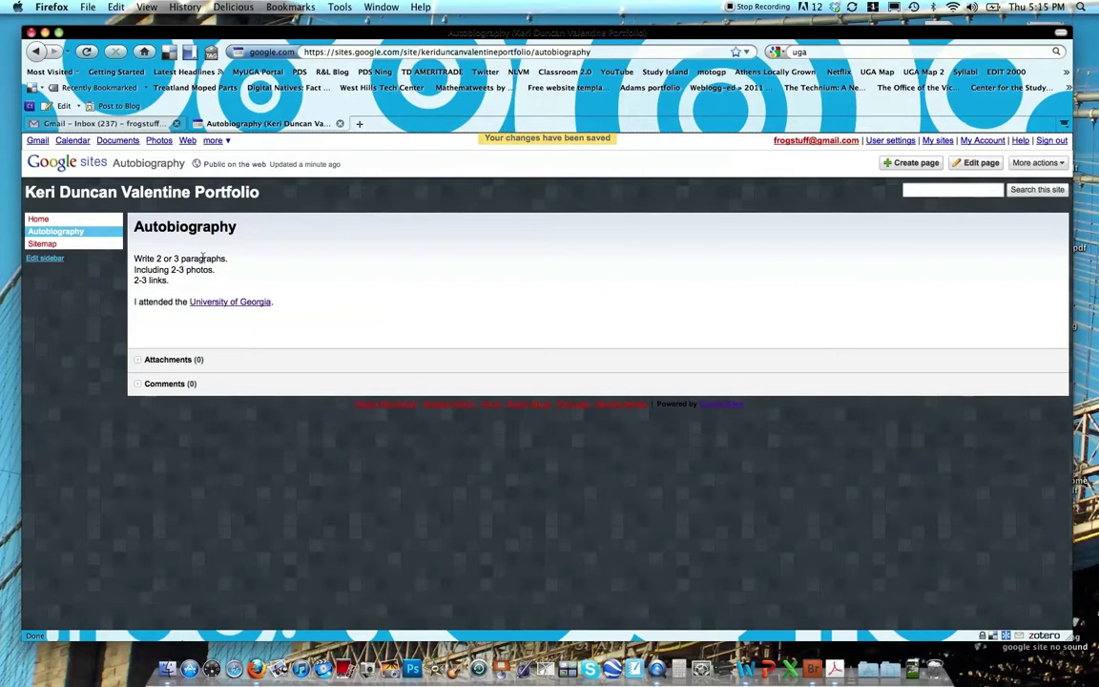
pyautogui.click(222, 303)
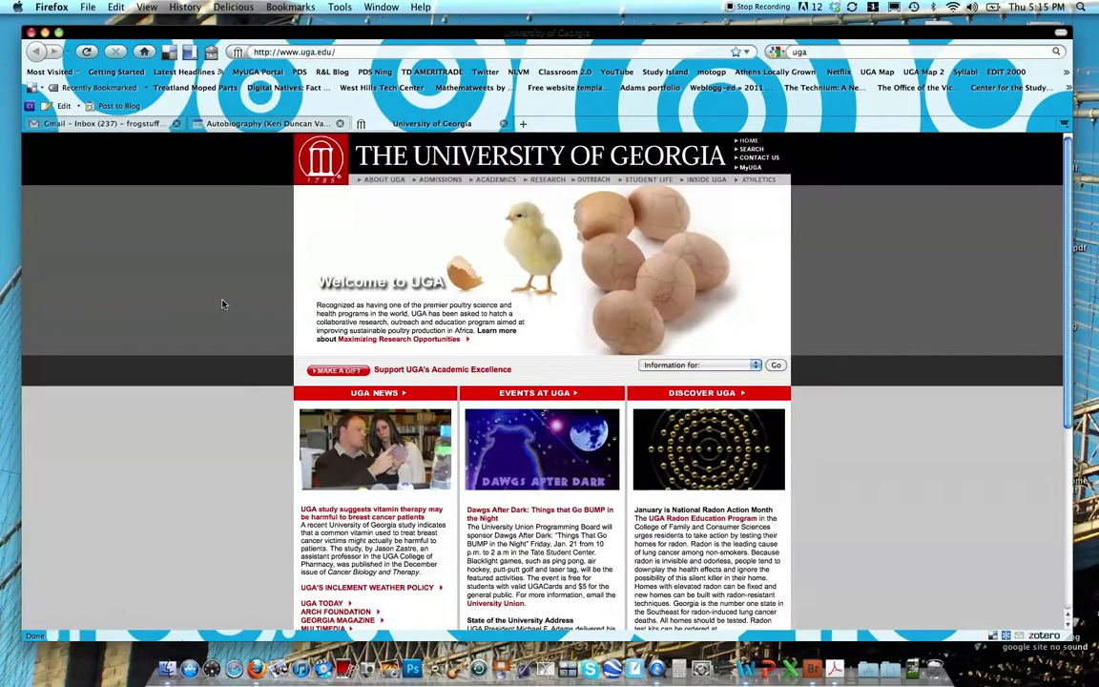
pyautogui.click(502, 123)
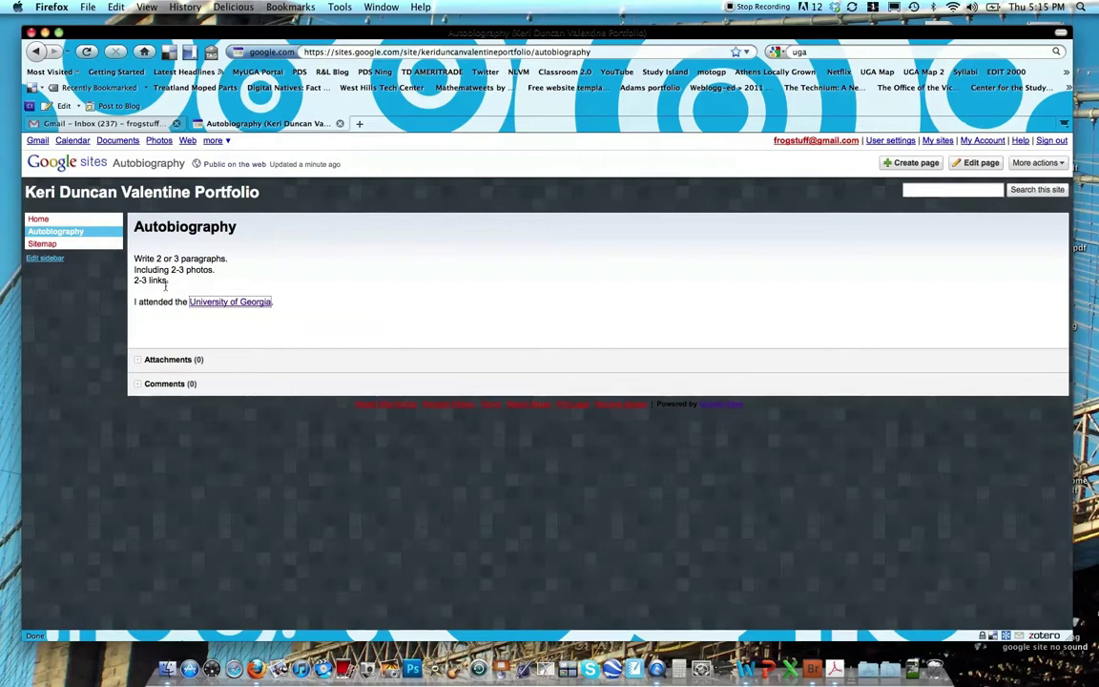
pyautogui.click(289, 305)
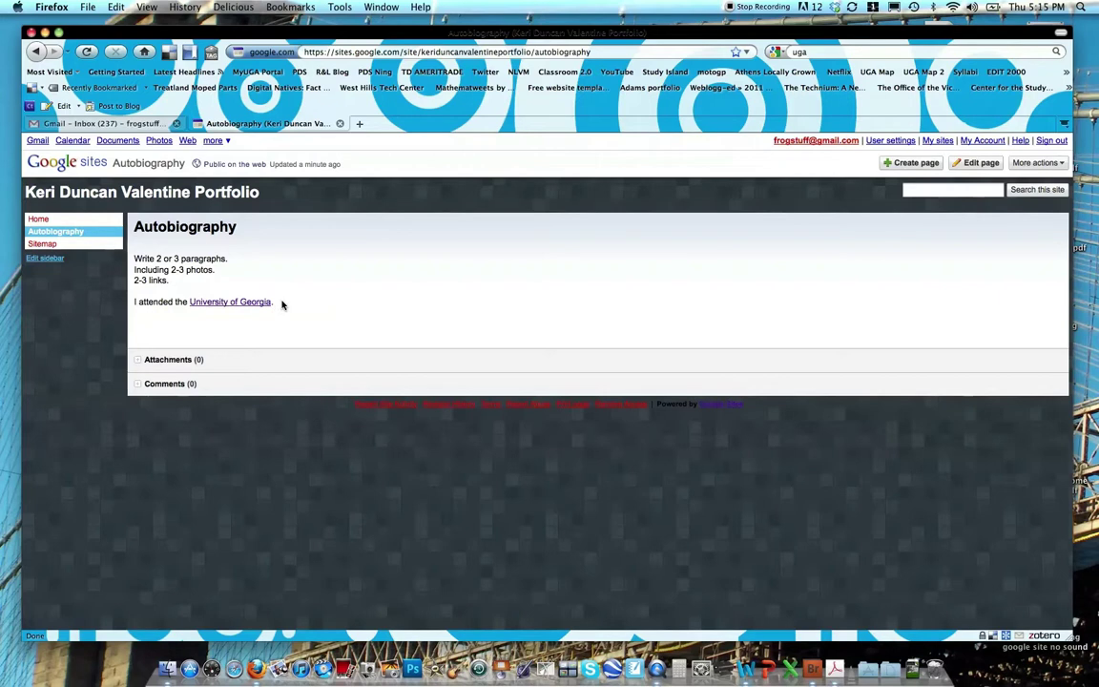